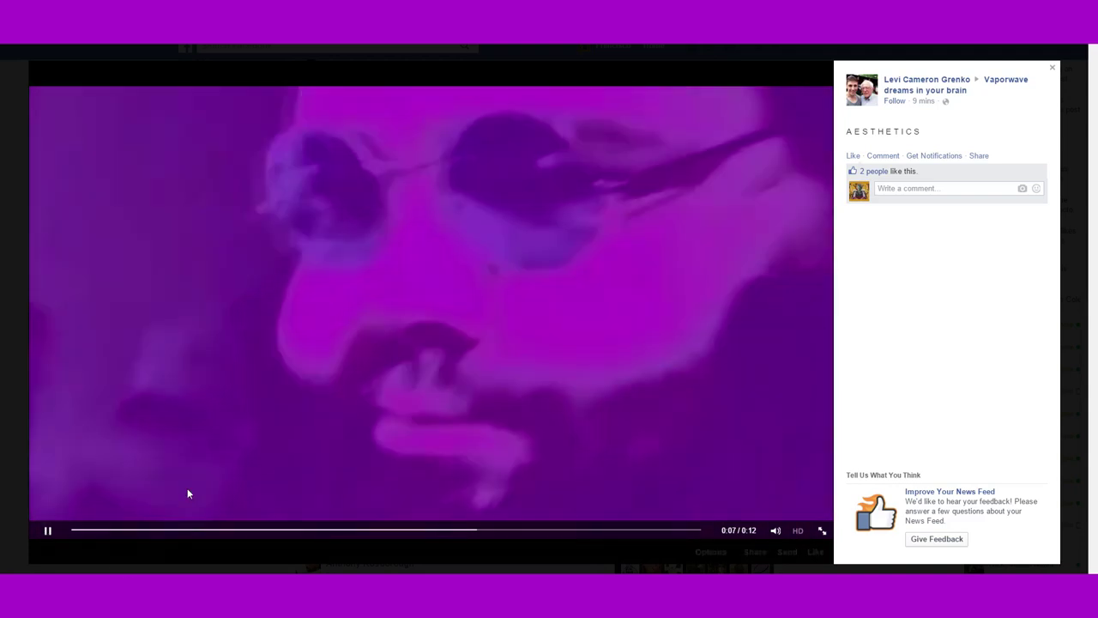
Pause the playing AESTHETICS video on Facebook.
click(189, 491)
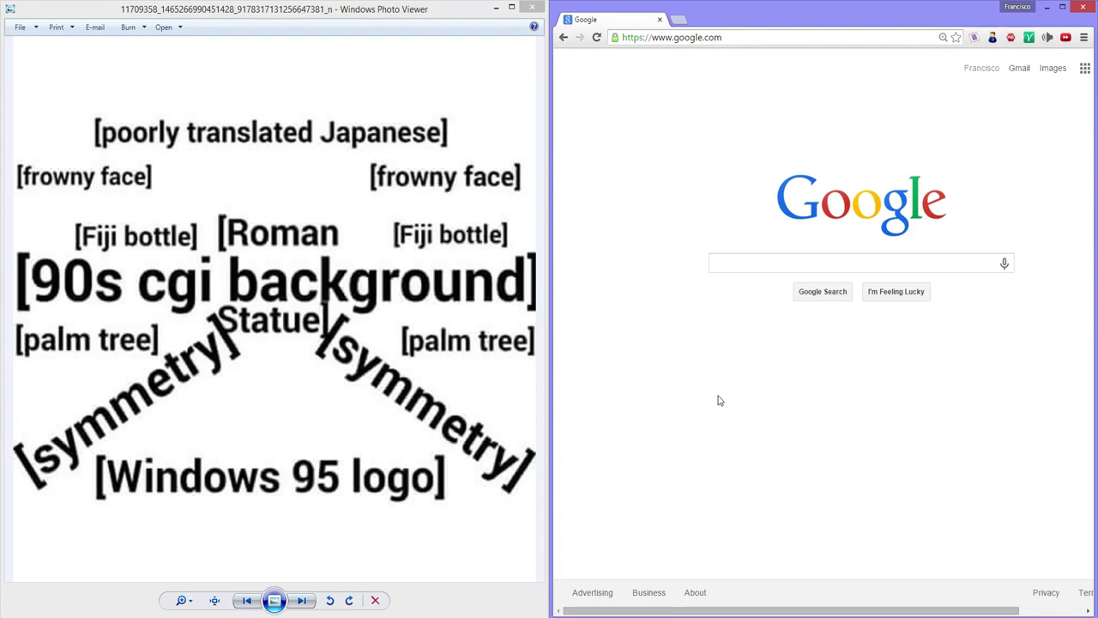
Search Google Images for frankjavcee and save the pixel-art avatar.
click(822, 271)
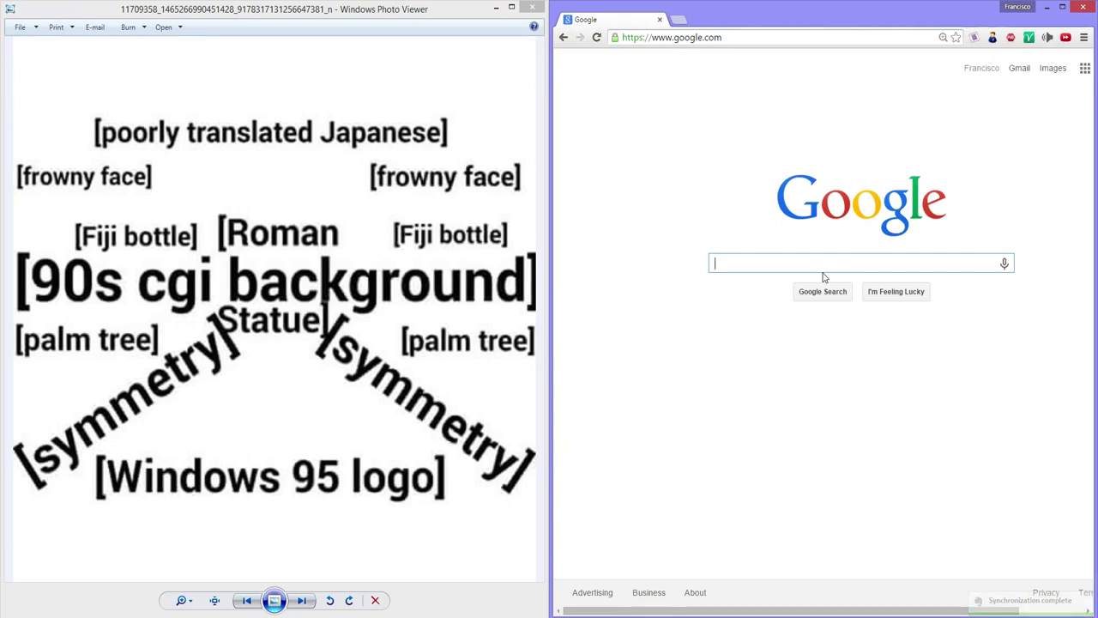
text(frankjavcee)
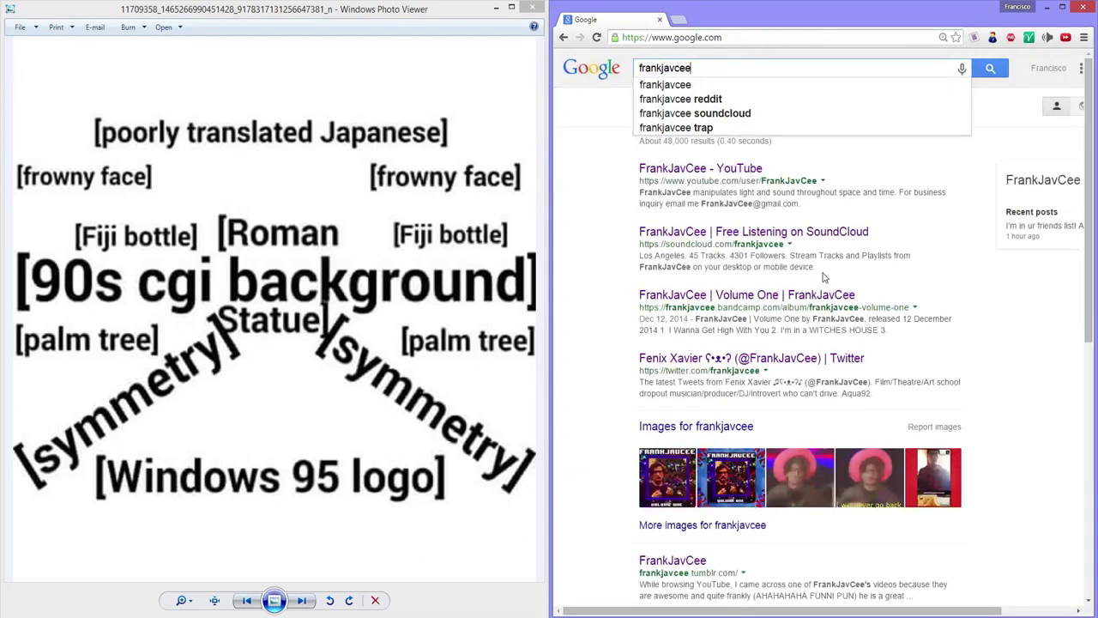
key(Return)
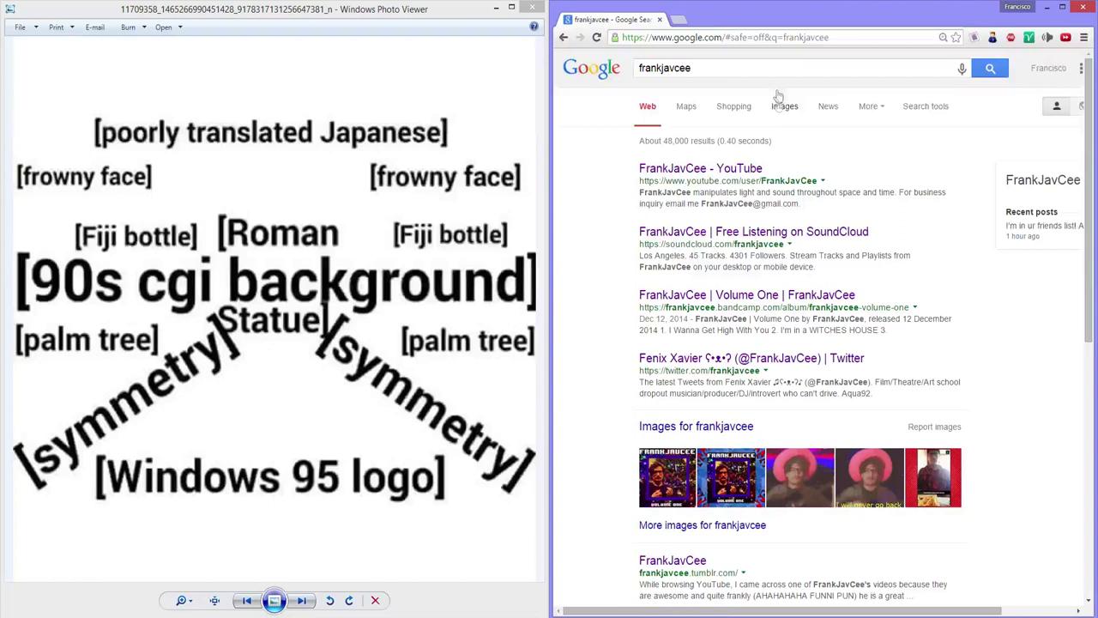
click(779, 107)
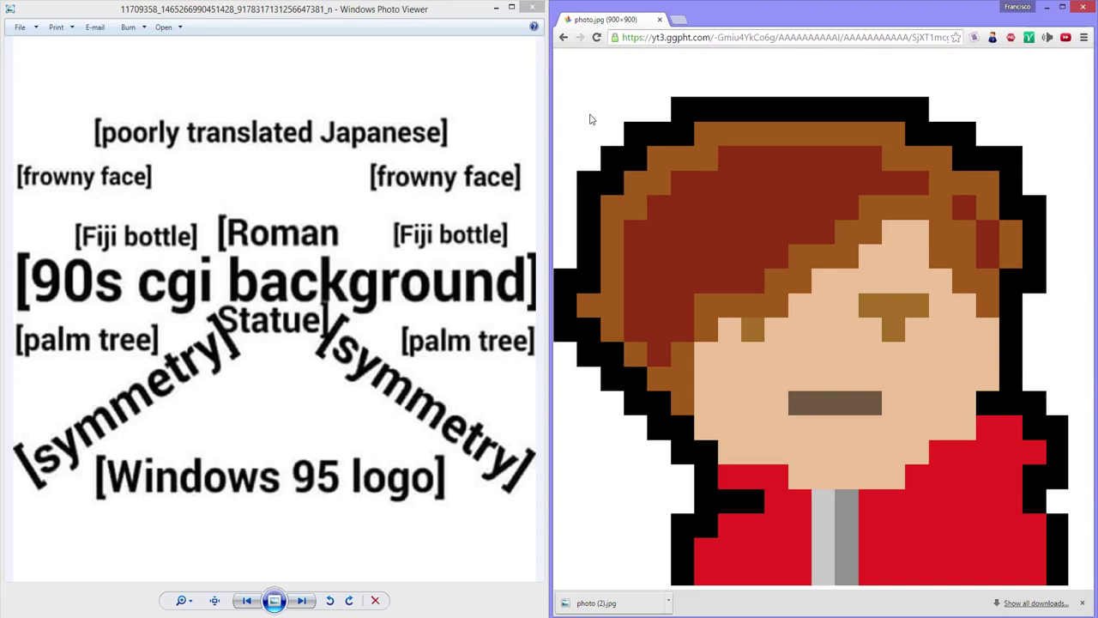
click(563, 38)
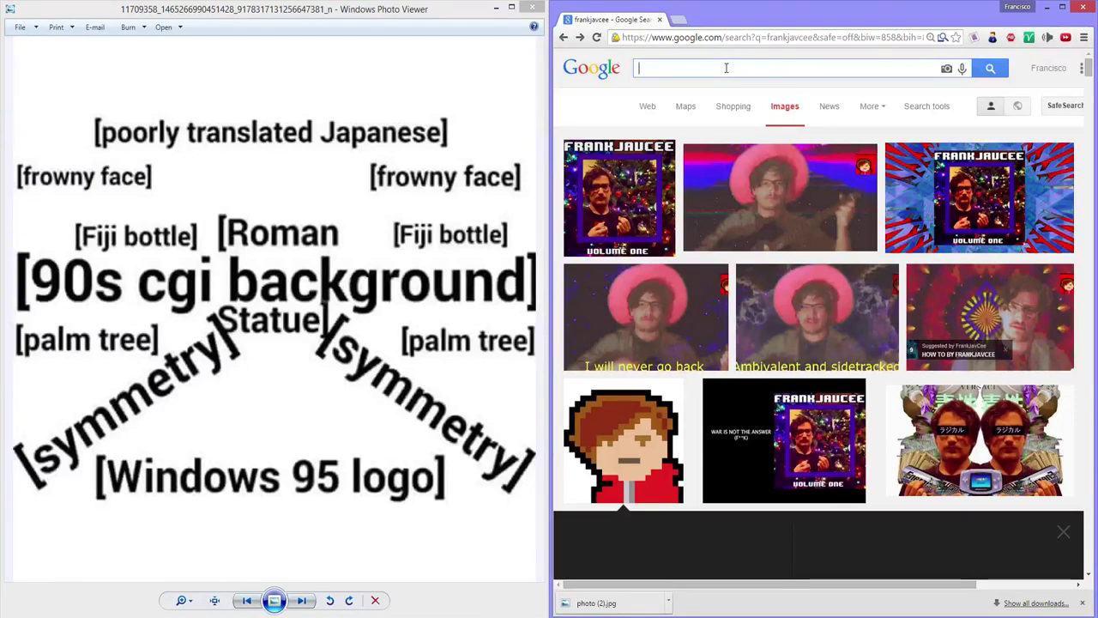
Search dr pepper, filter to transparent images, and save the full-size bottle image.
text(dr pepper)
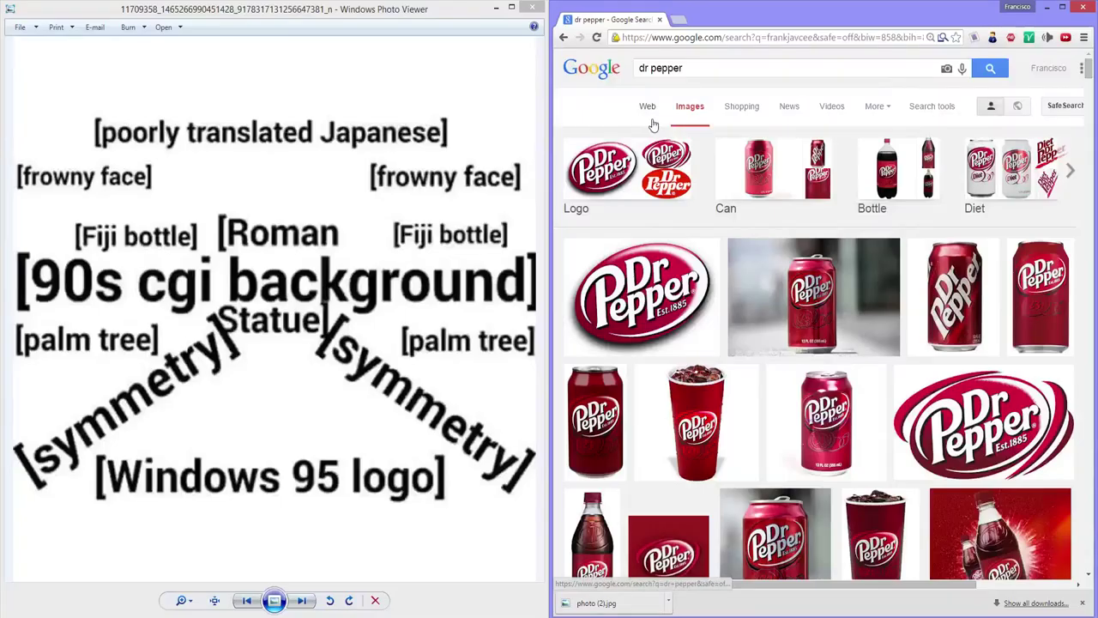
click(931, 107)
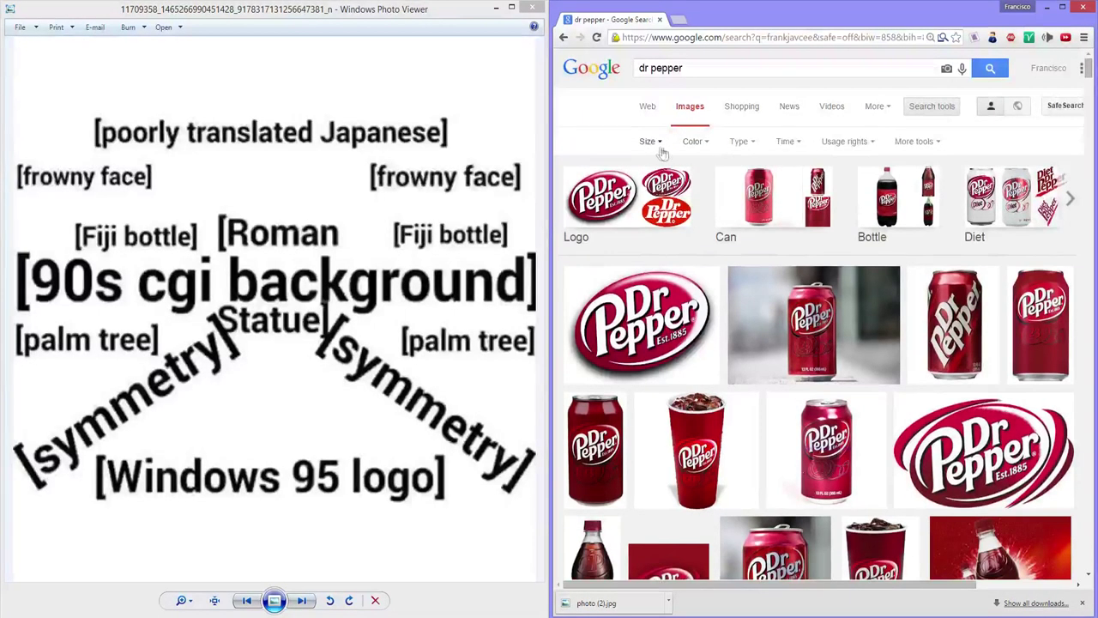
click(693, 142)
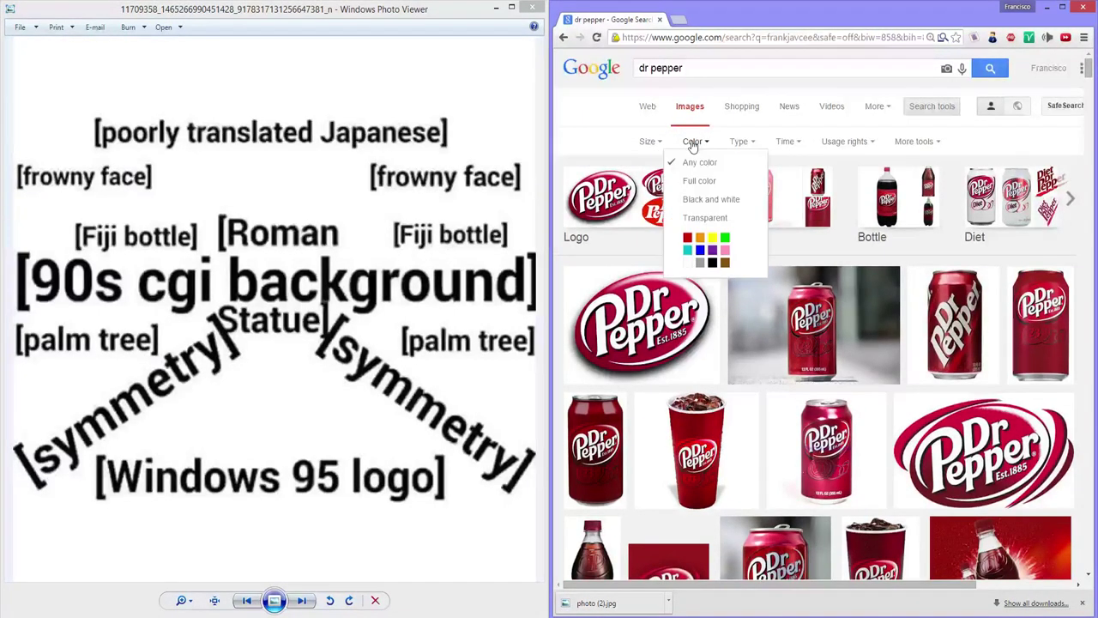
click(705, 218)
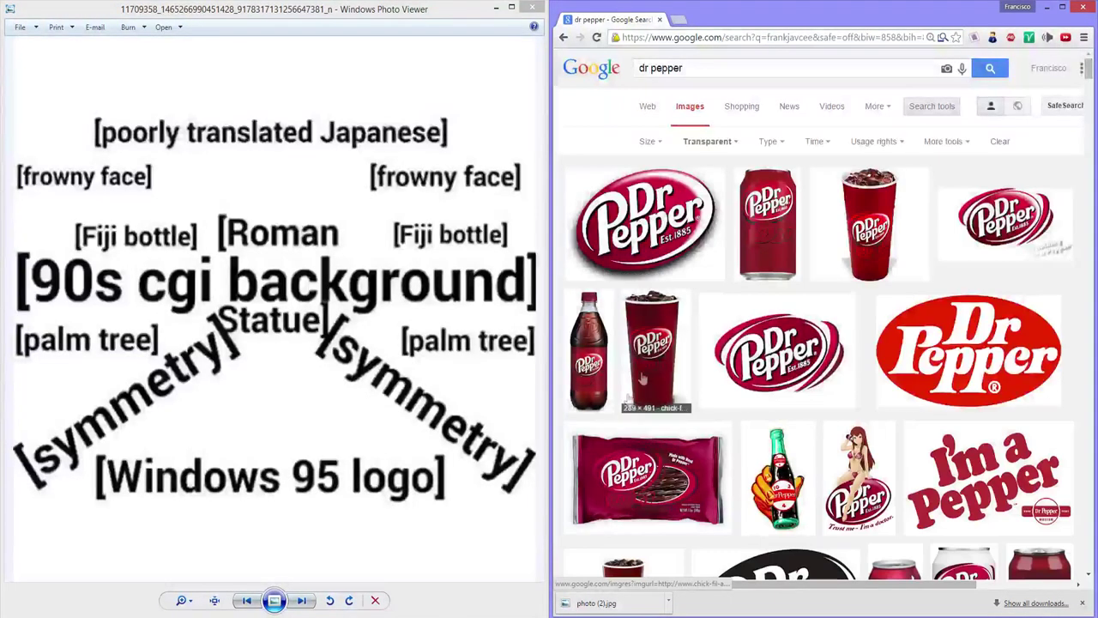
click(590, 353)
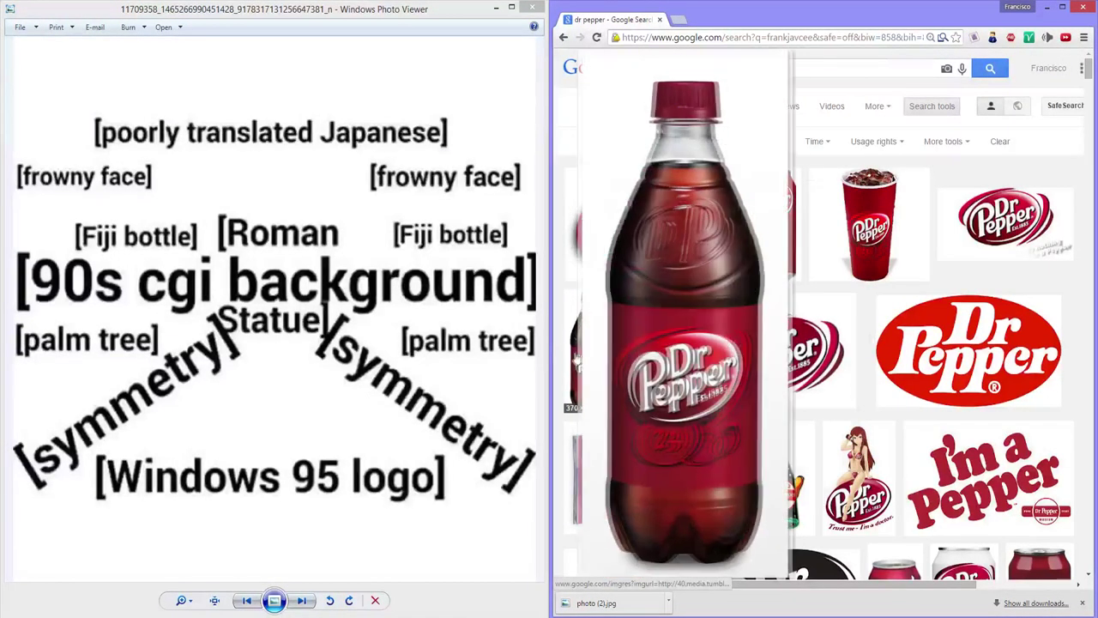
click(879, 305)
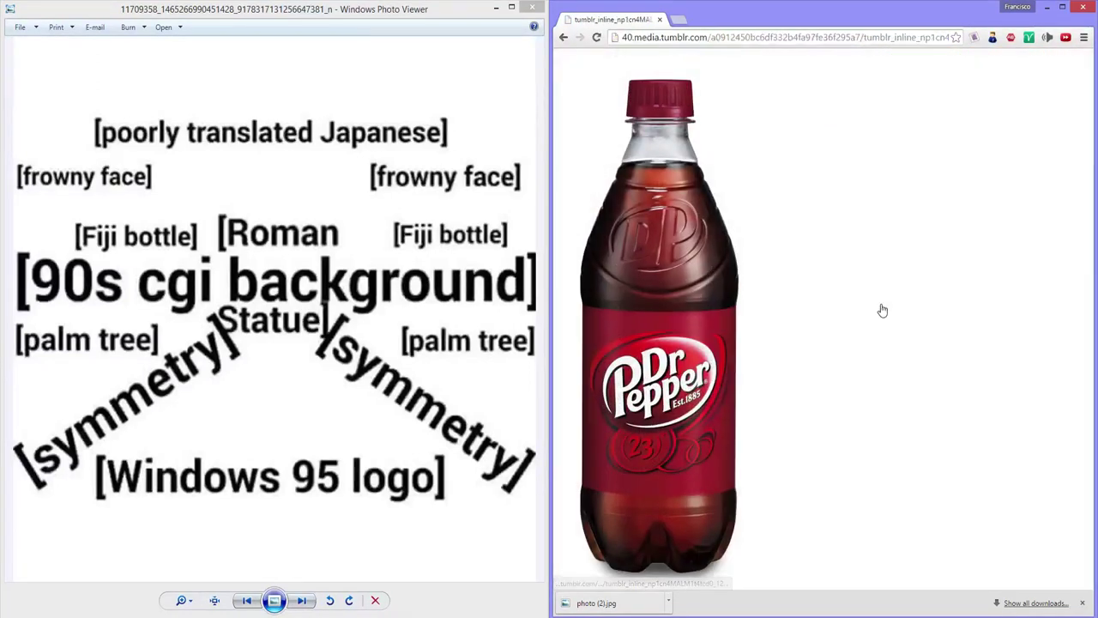
right_click(679, 377)
click(720, 380)
key(alt+Left)
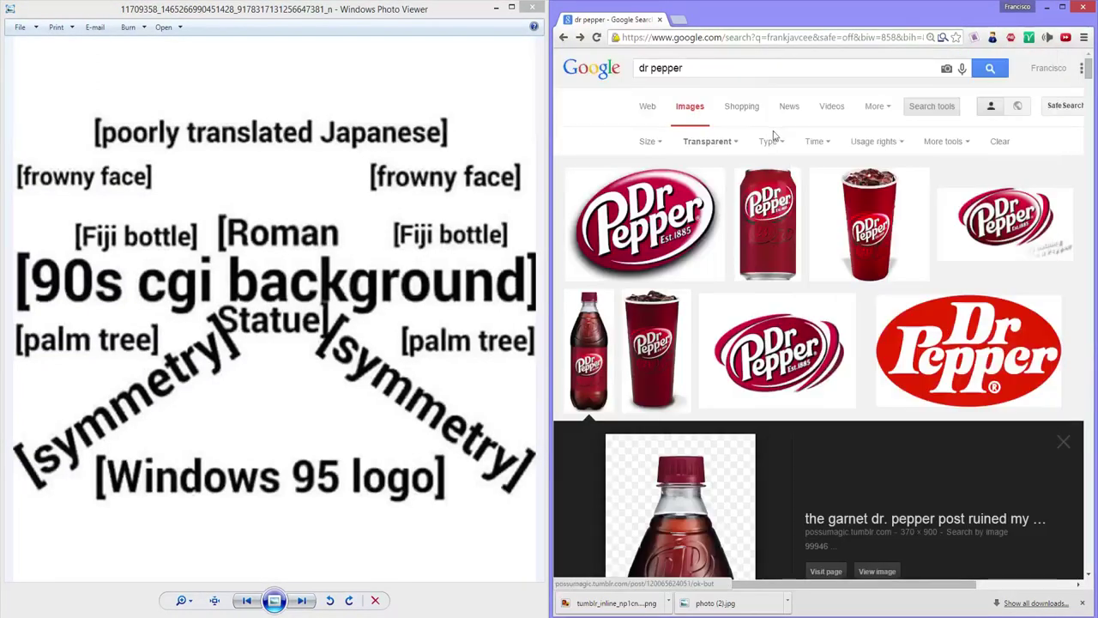
Search 'marijuanan' images and save the cannabis leaf (cannabis-306291_640.png).
triple_click(729, 67)
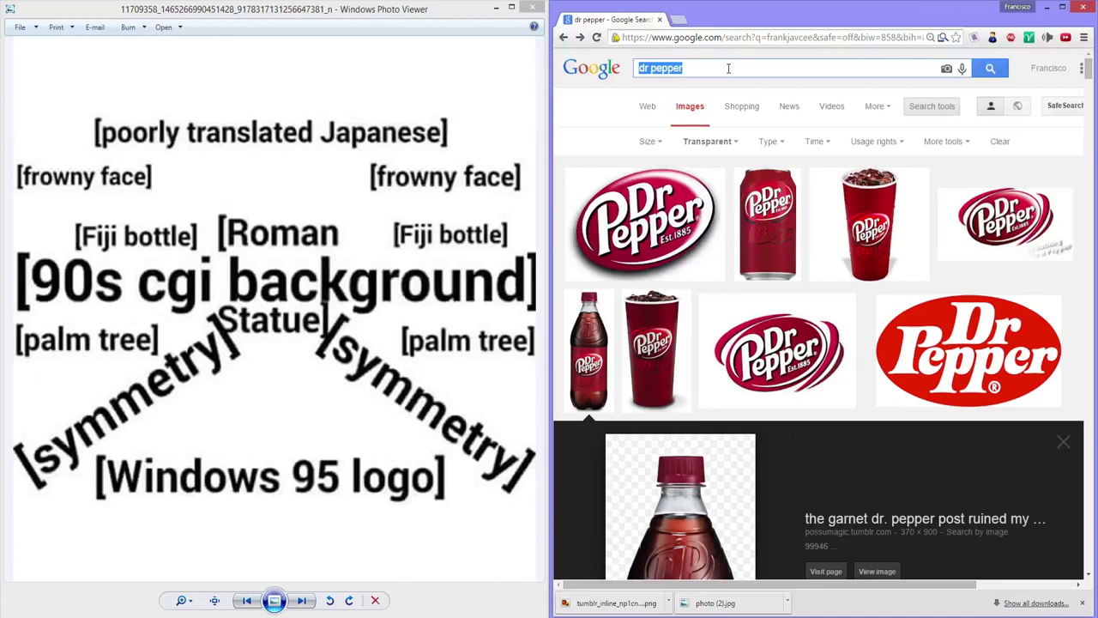
key(BackSpace)
text(marijuanan)
key(Return)
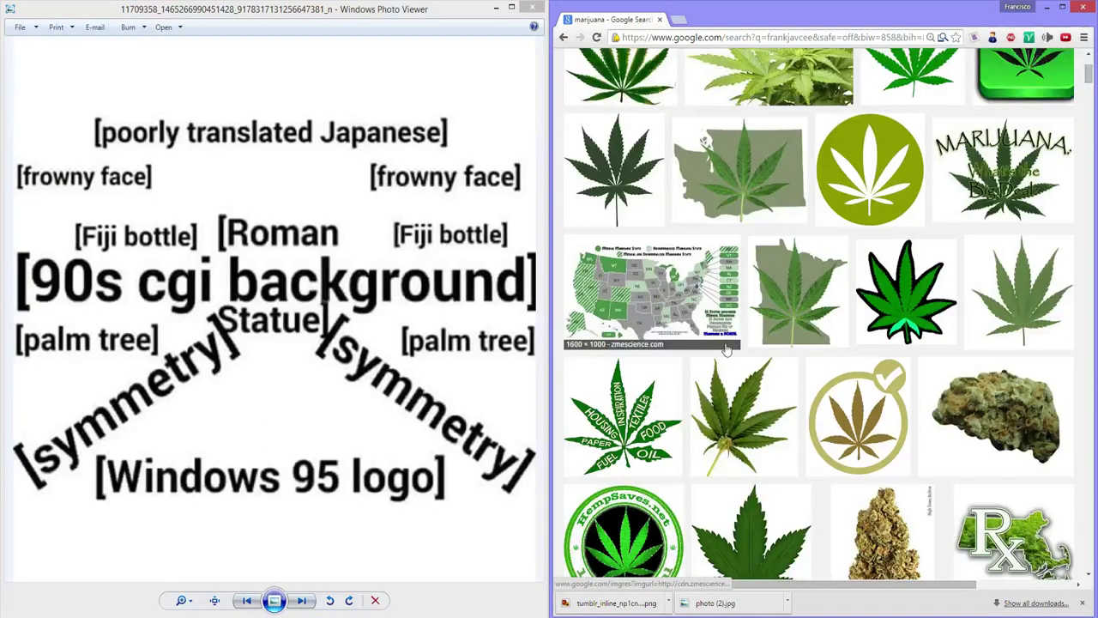
scroll(726, 349, down, 2)
click(747, 381)
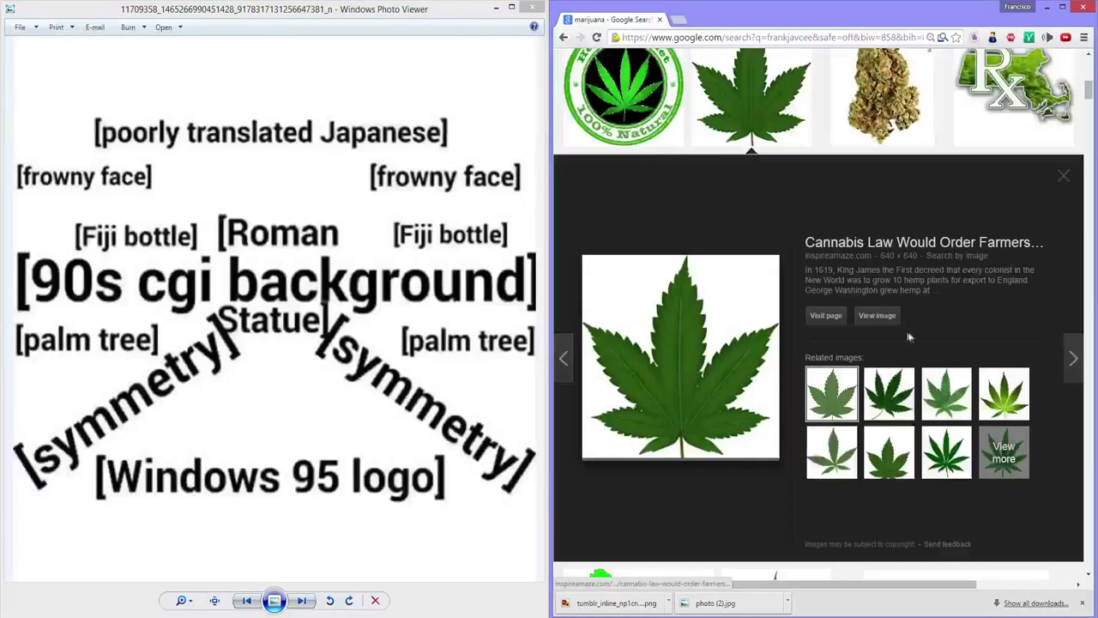
click(878, 316)
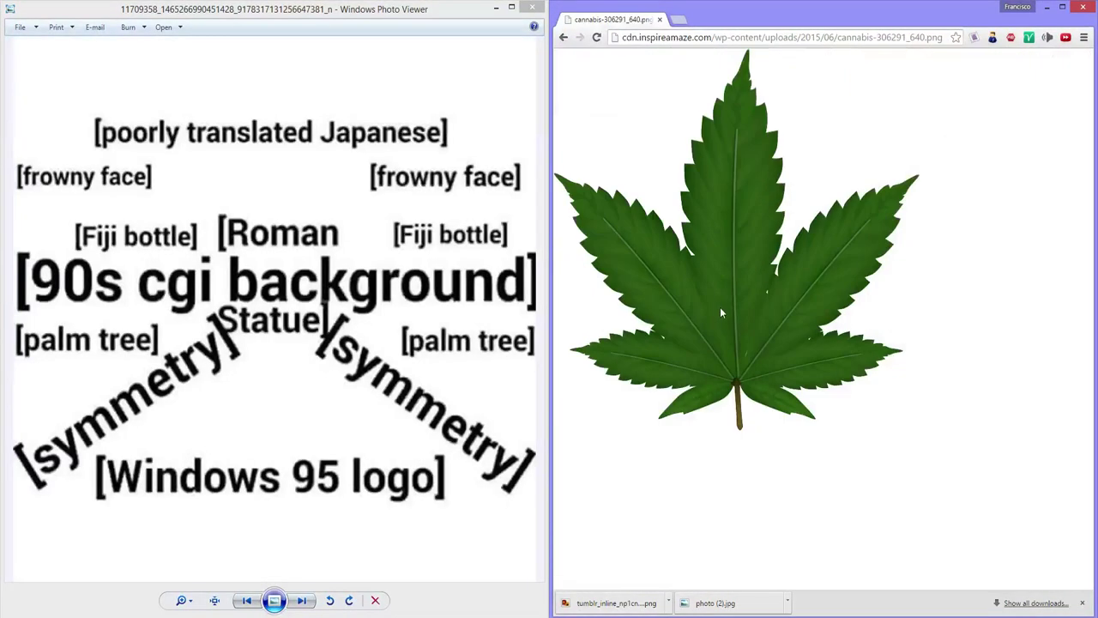
right_click(720, 306)
click(737, 313)
key(alt+Left)
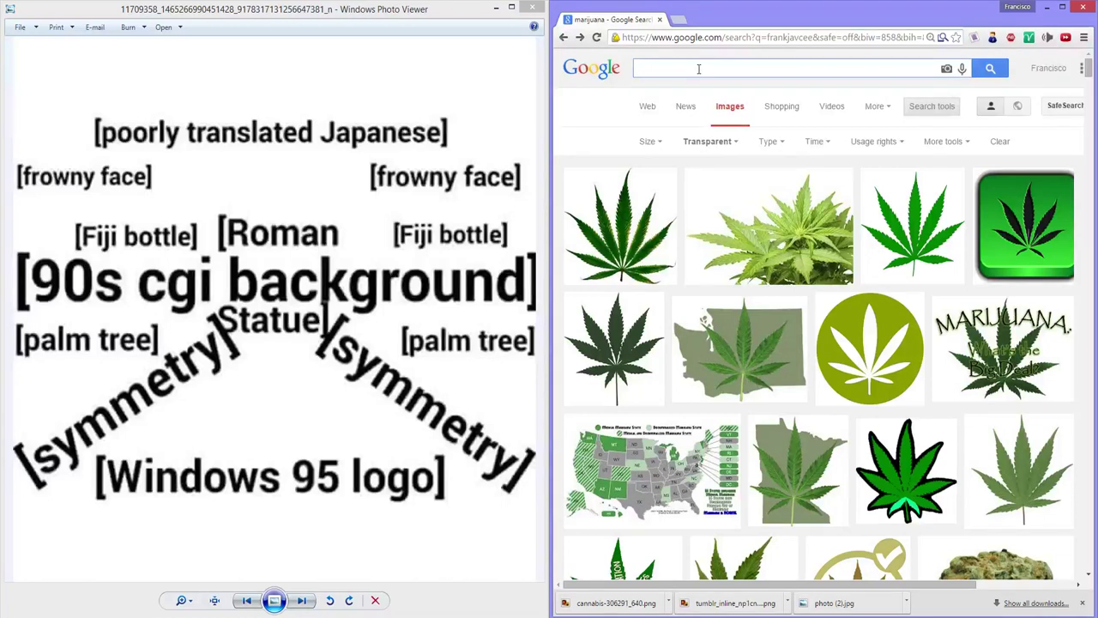
Search Google Images for carl jr and browse the burger results.
text(carl jr)
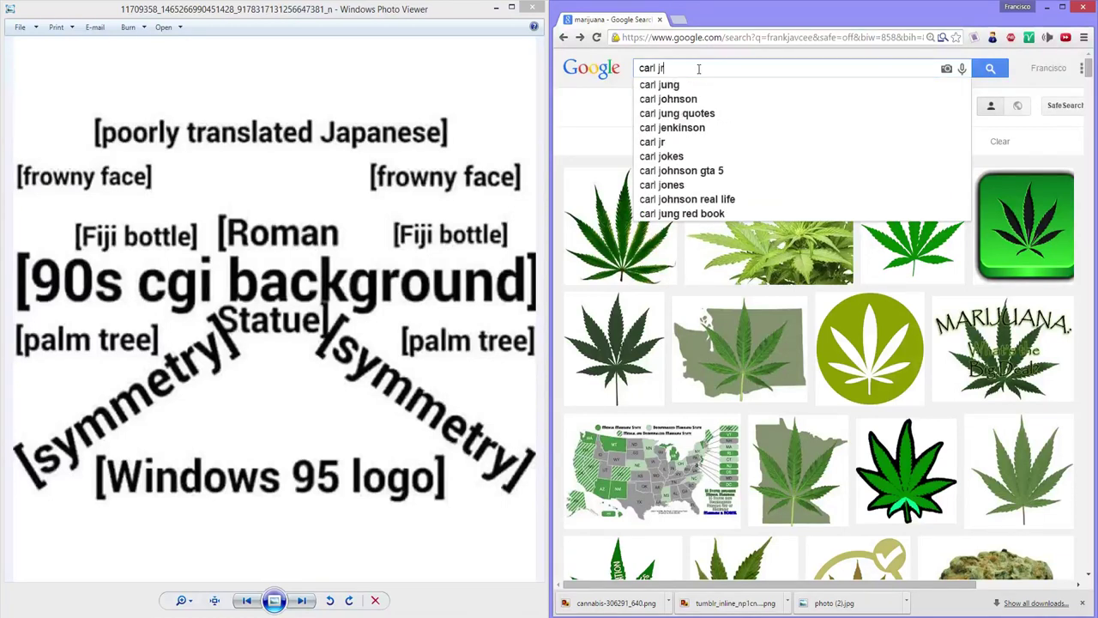
key(Return)
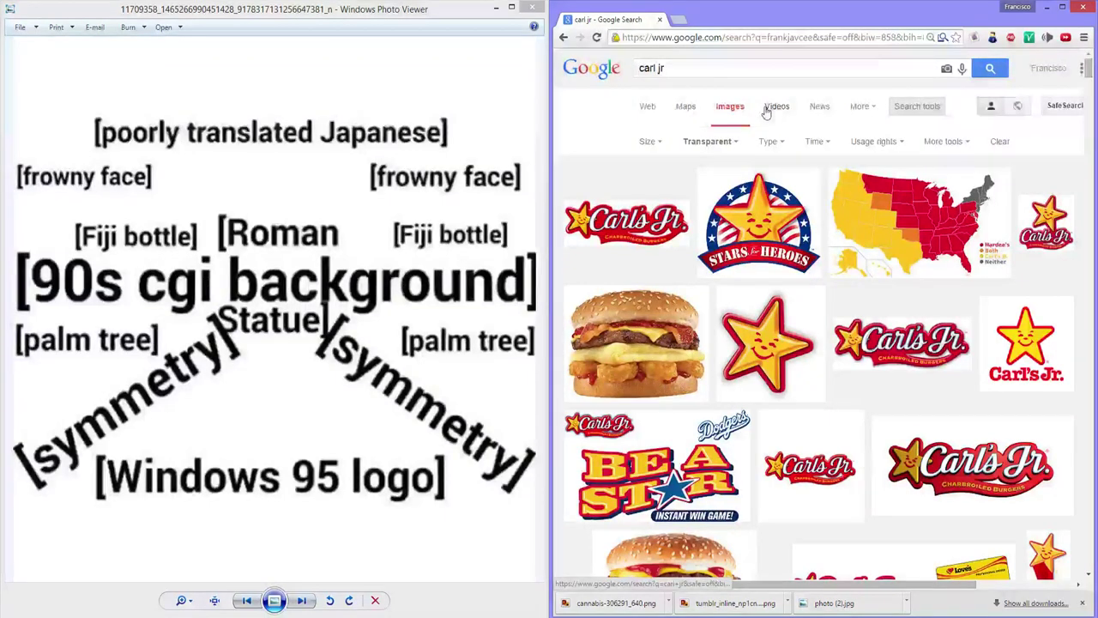
scroll(768, 112, down, 4)
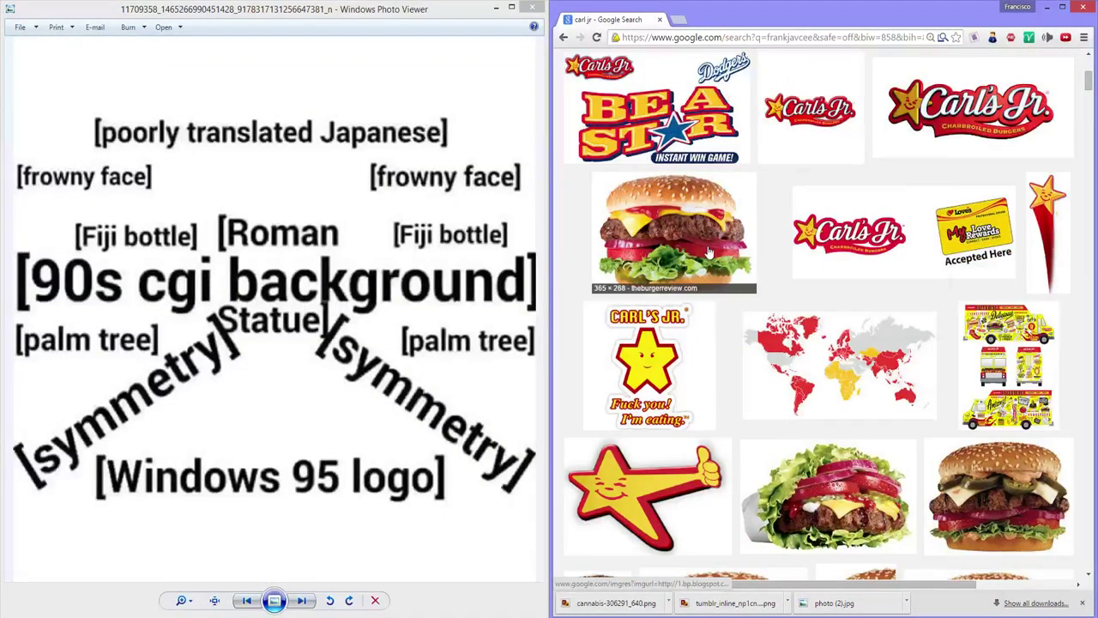
scroll(766, 114, up, 4)
Replace the query with the fl studio suggestion and browse the logo image results.
double_click(698, 75)
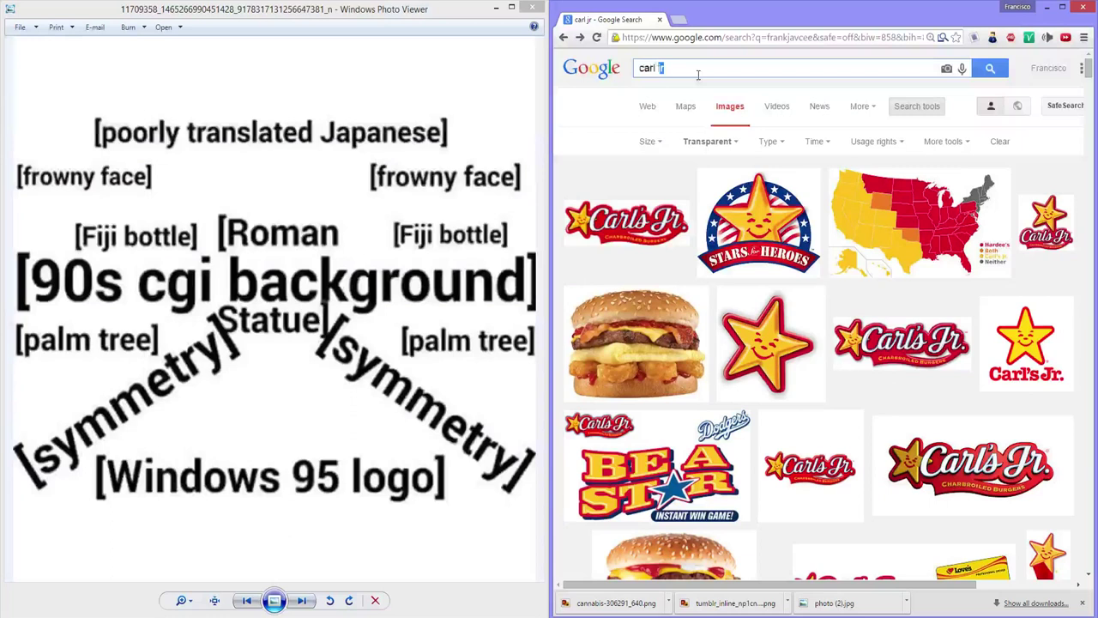
key(BackSpace)
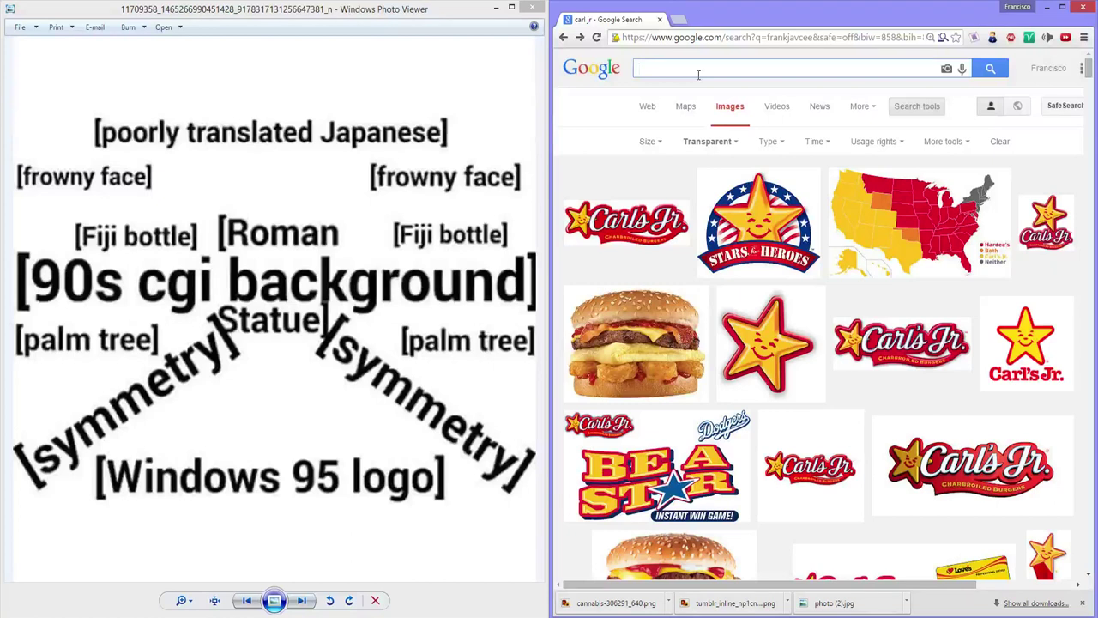
text(fl stuido)
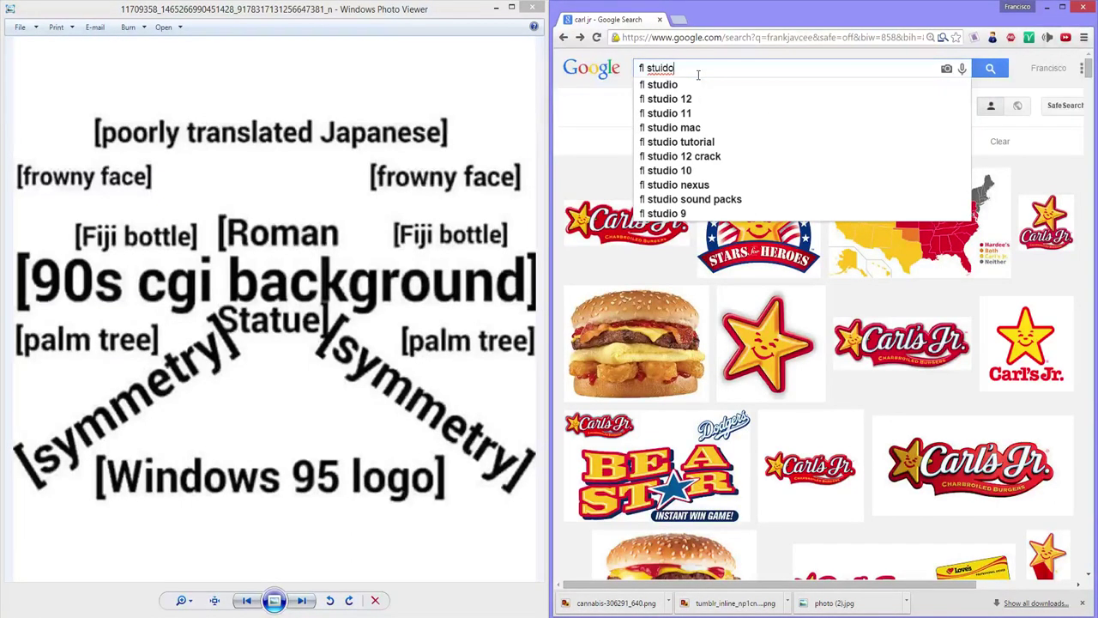
key(Down)
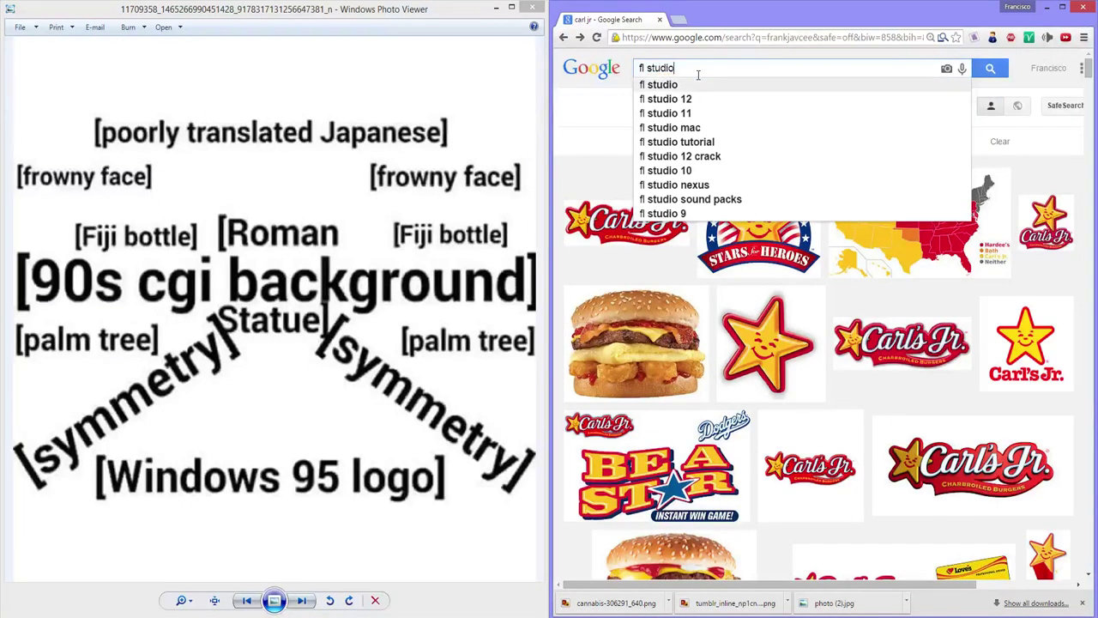
key(Return)
scroll(935, 138, down, 12)
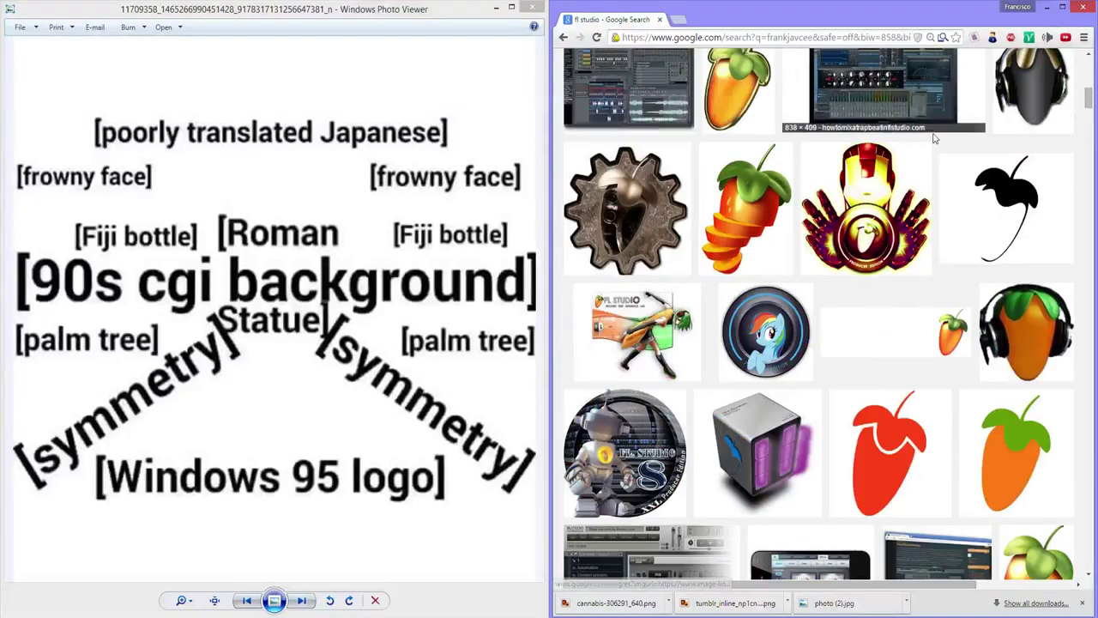
scroll(934, 138, down, 1)
mouse_move(752, 274)
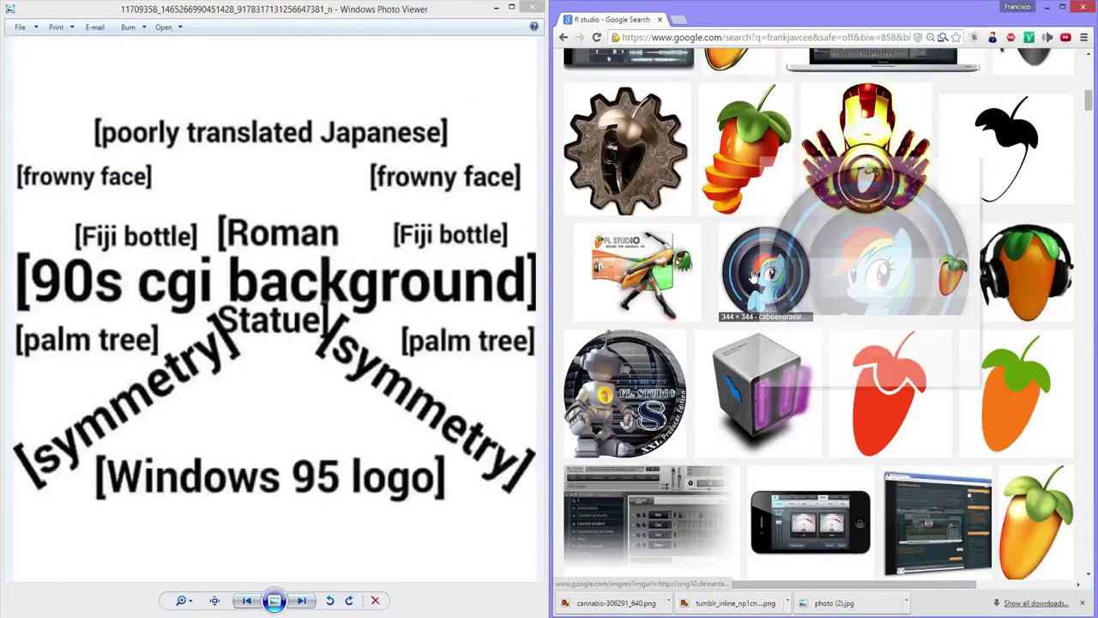
scroll(752, 274, down, 10)
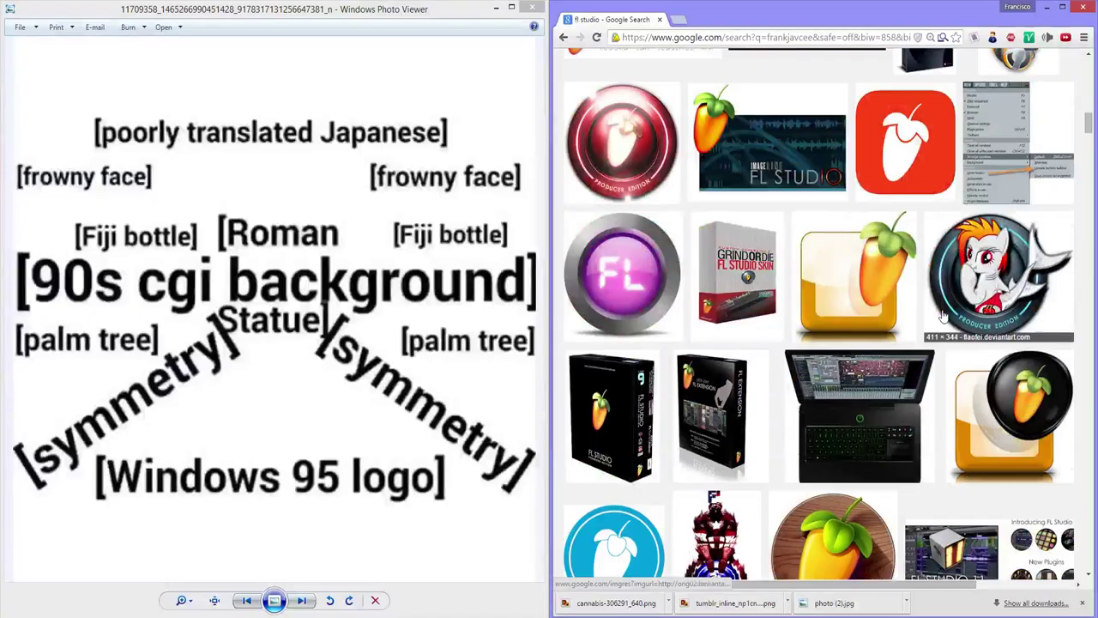
scroll(941, 310, up, 8)
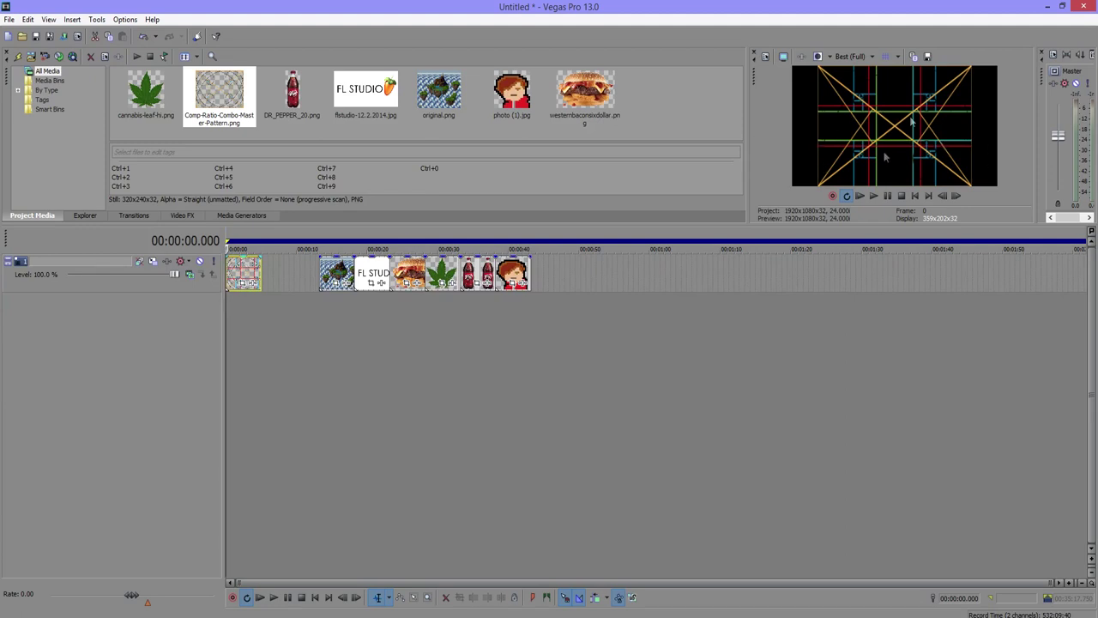
Set the project video frame size to 666×666 in Project Properties.
click(765, 57)
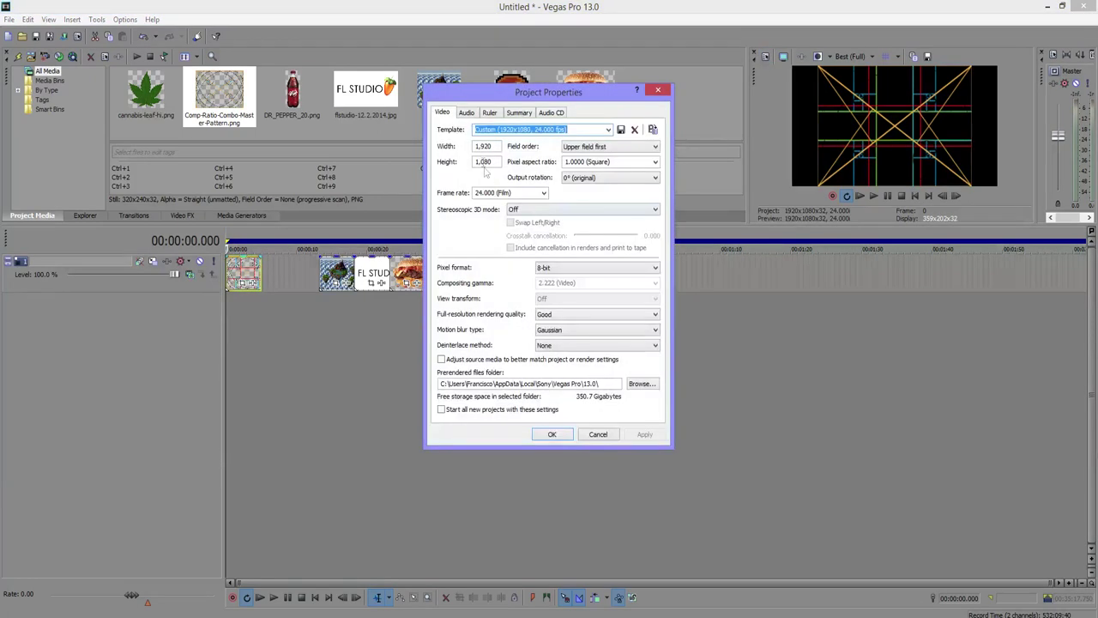
click(495, 145)
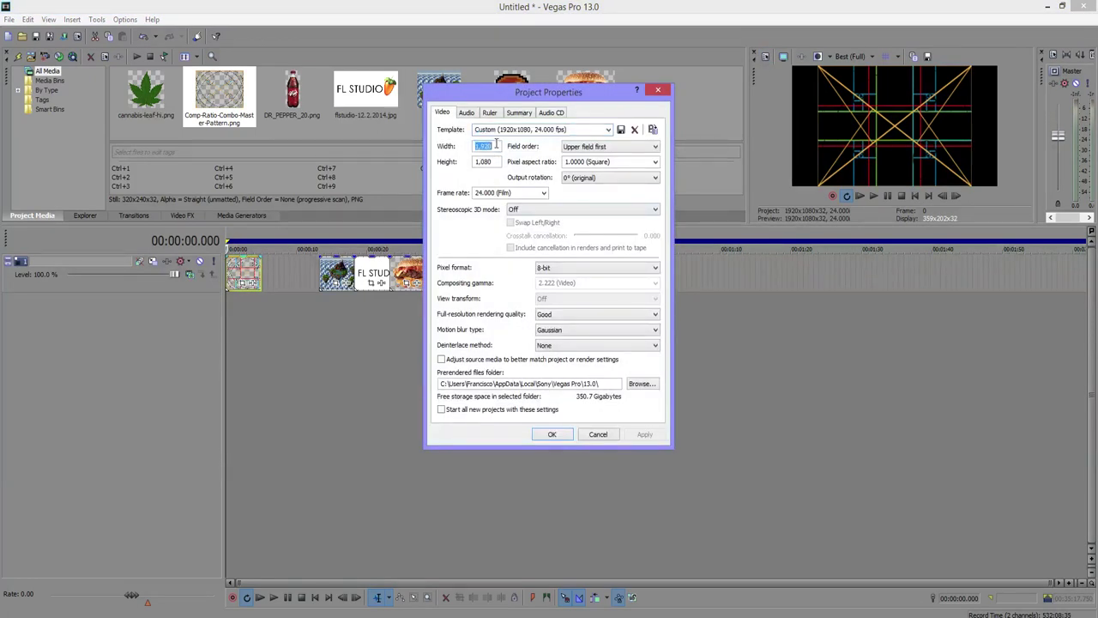
text(666)
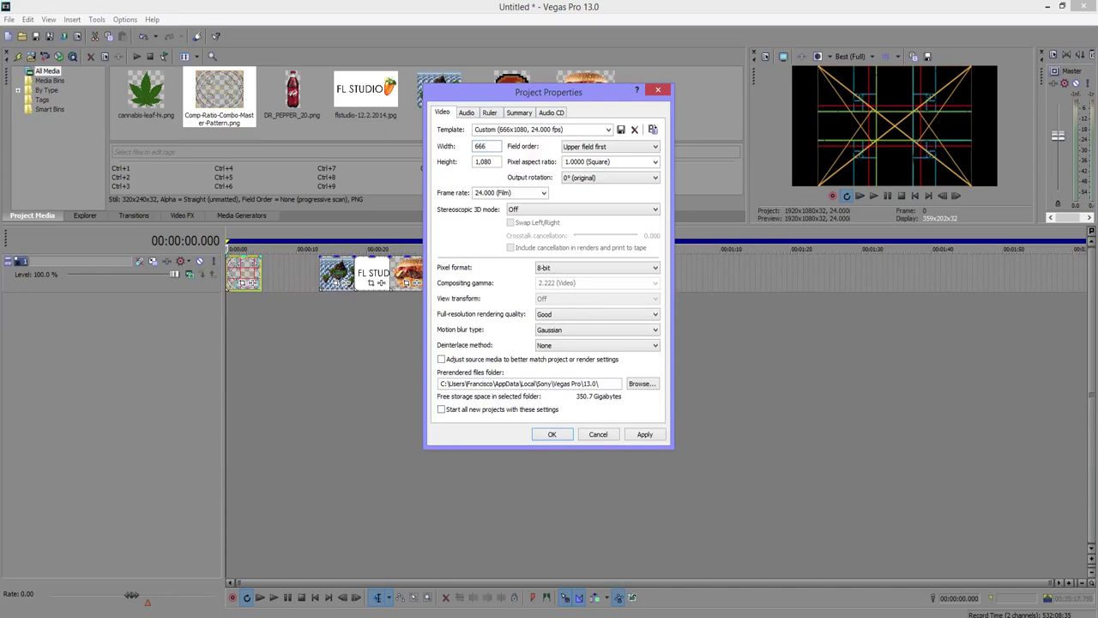
text(666)
key(Tab)
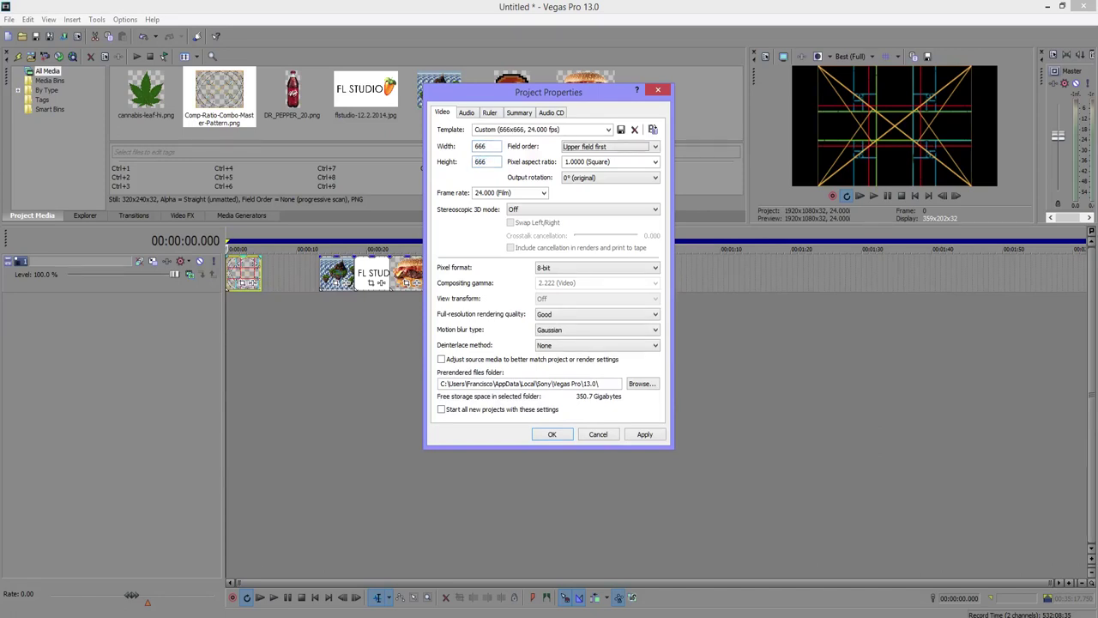
click(644, 435)
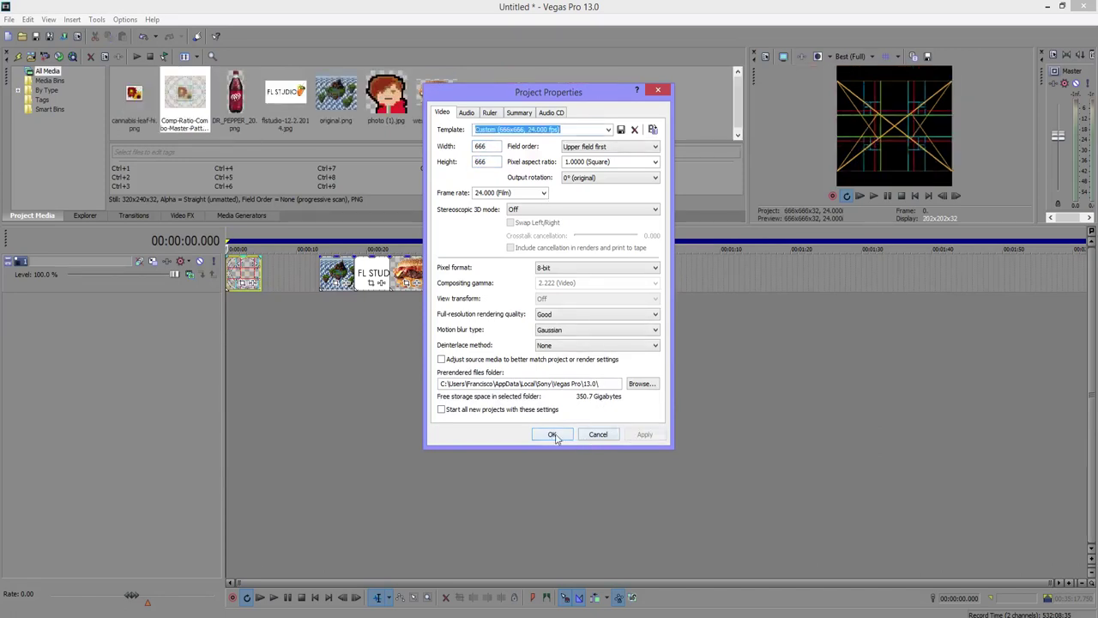
click(552, 434)
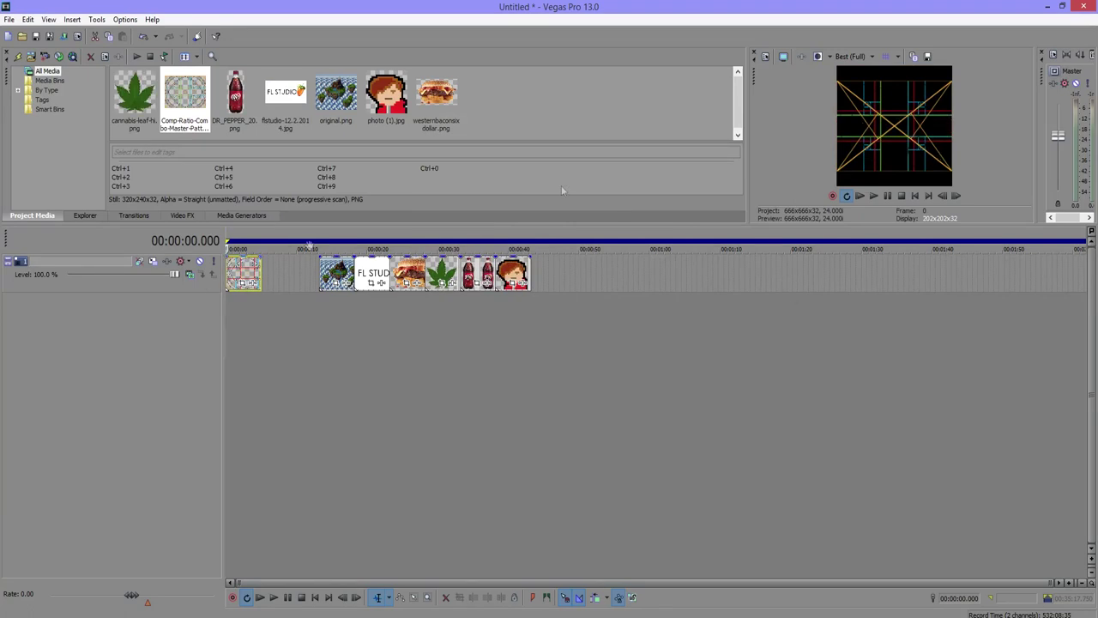
Lengthen the golden-ratio grid clip and set its Pan/Crop Maintain aspect ratio to No.
click(231, 287)
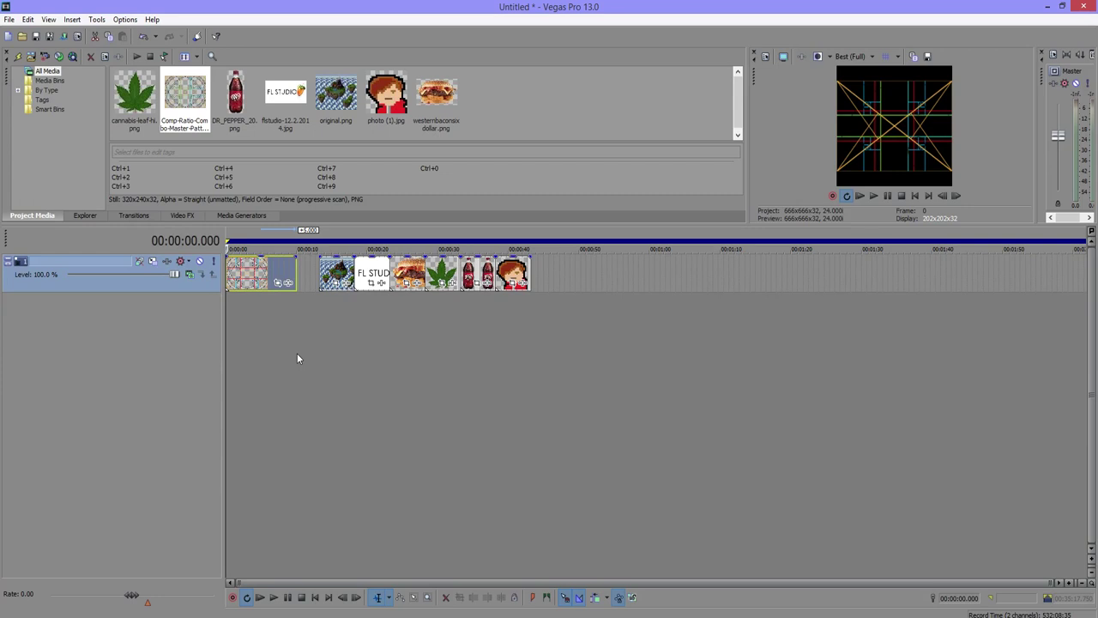
click(281, 283)
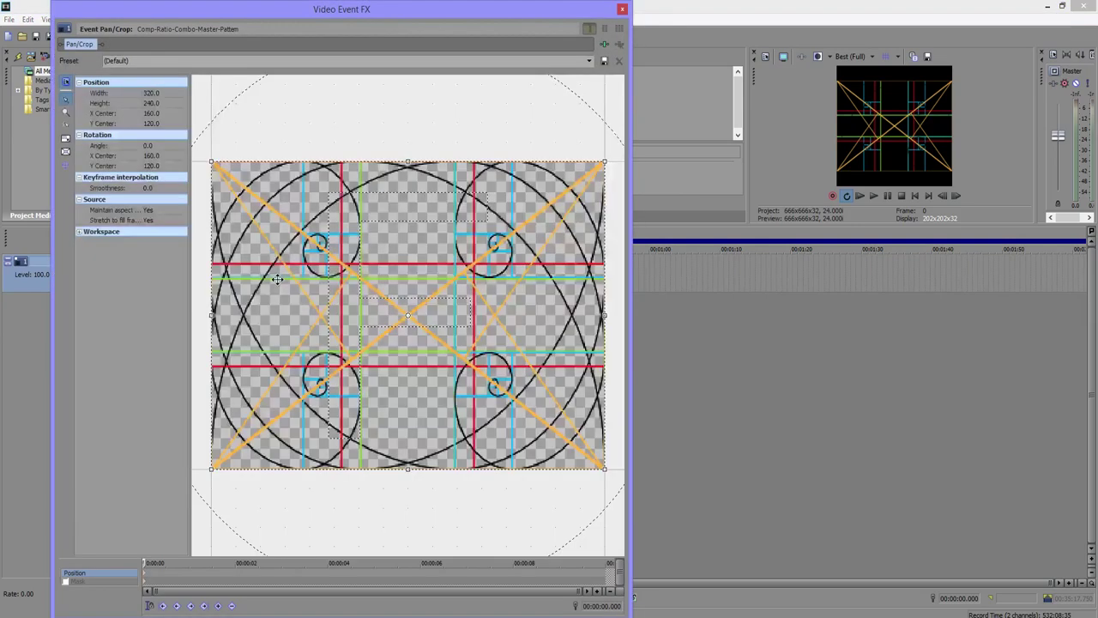
click(148, 211)
click(151, 227)
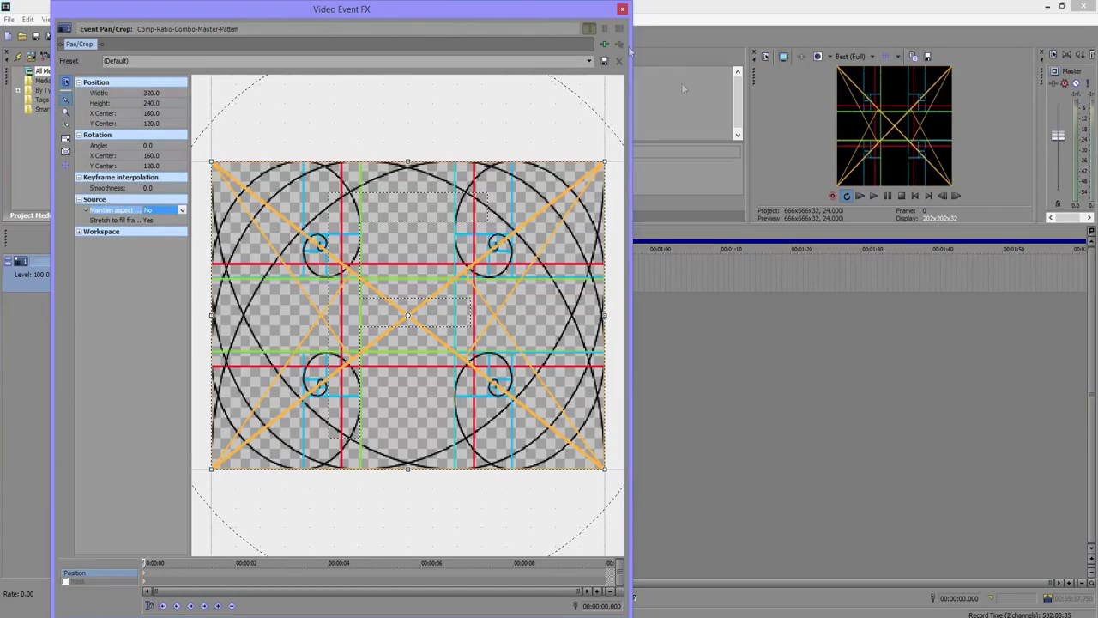
click(622, 10)
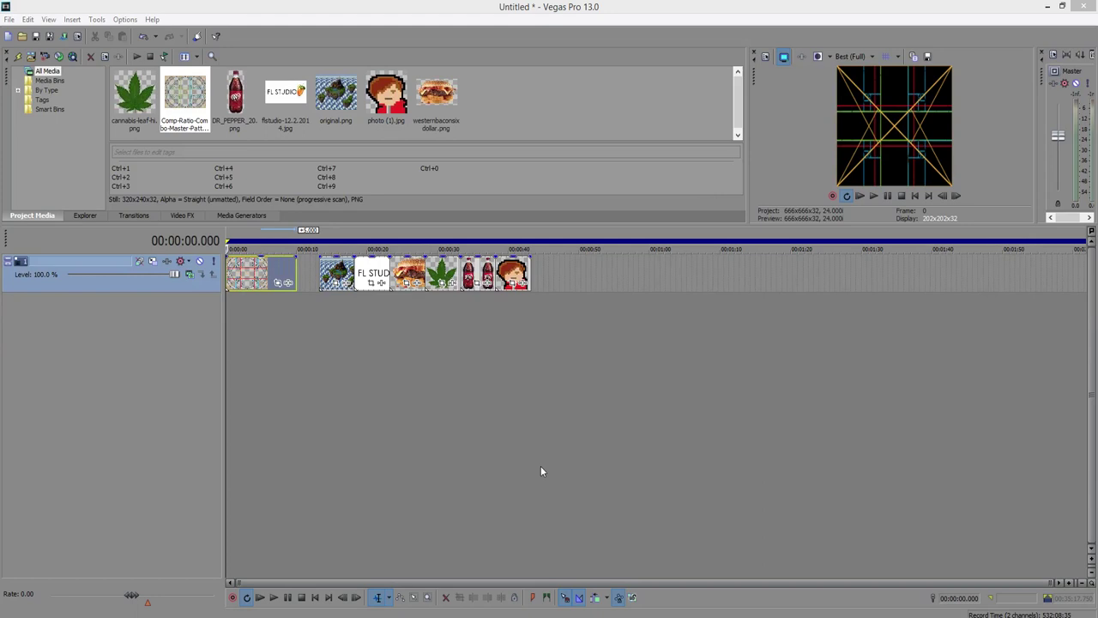
Place original.png at time zero on track 2, lengthen it, and set Maintain aspect ratio to No.
drag(330, 276, 217, 356)
drag(259, 315, 284, 321)
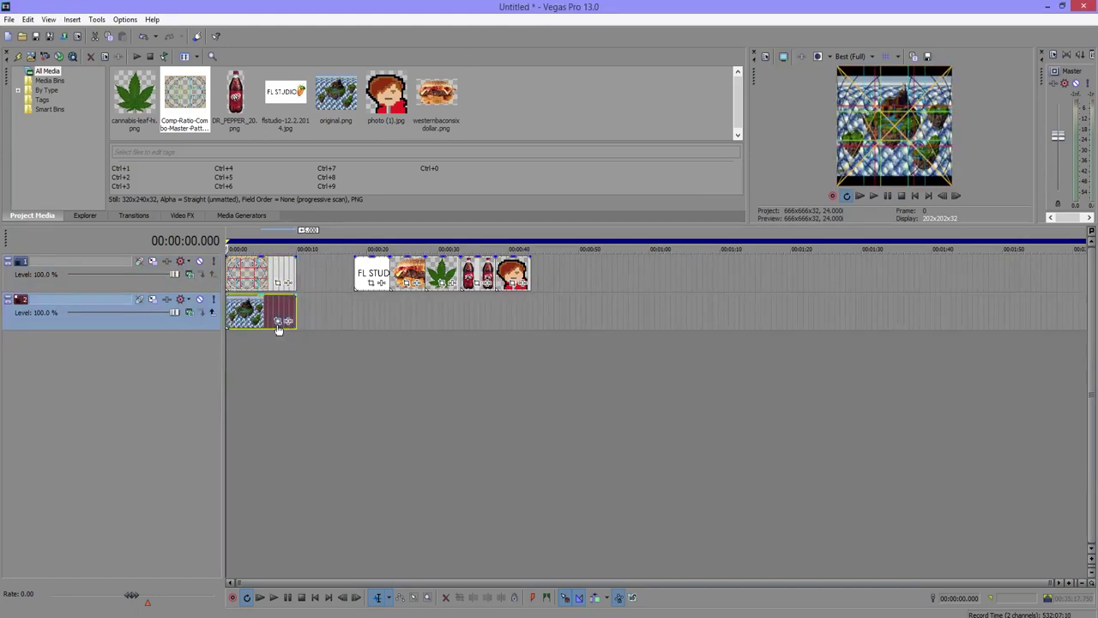
click(277, 322)
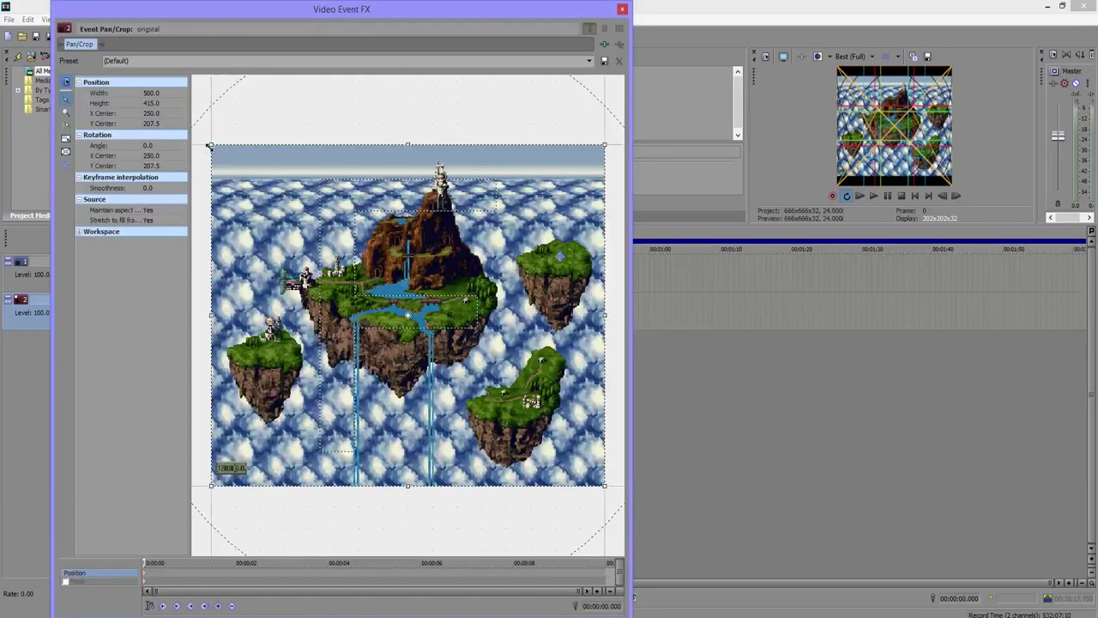
click(158, 211)
click(160, 226)
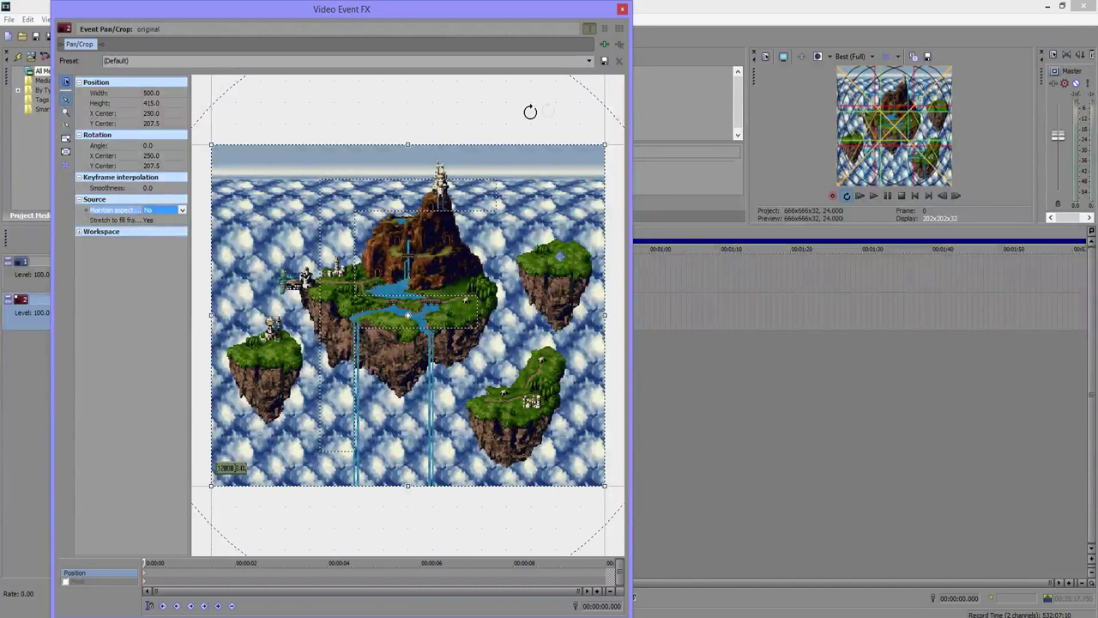
Insert a third video track, put the avatar photo at its start, and shrink it centrally via Pan/Crop.
click(622, 10)
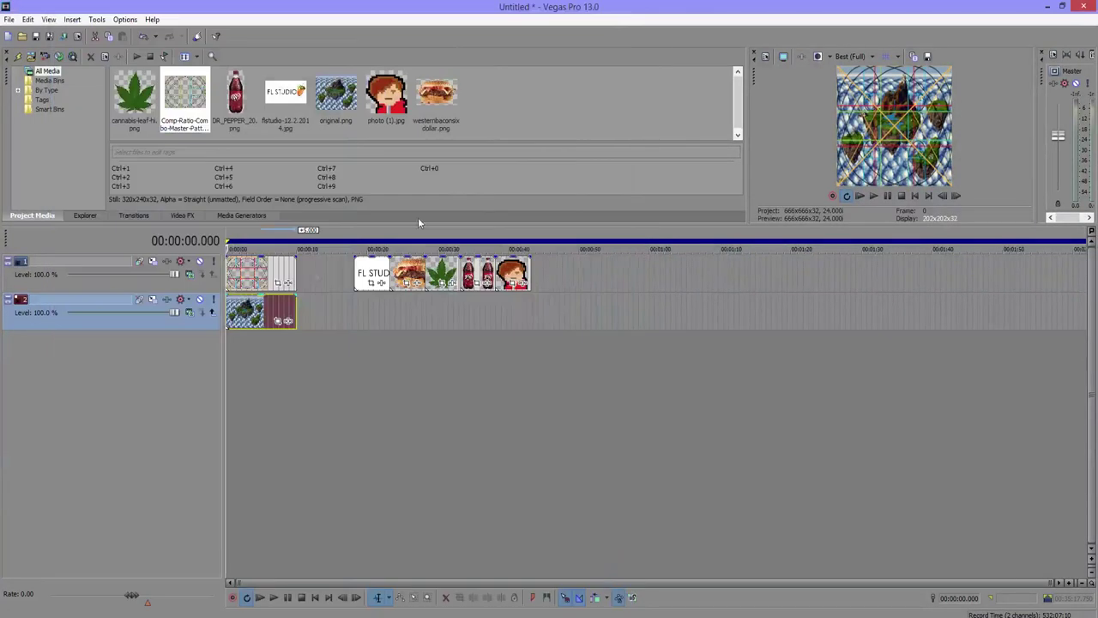
right_click(180, 324)
click(204, 355)
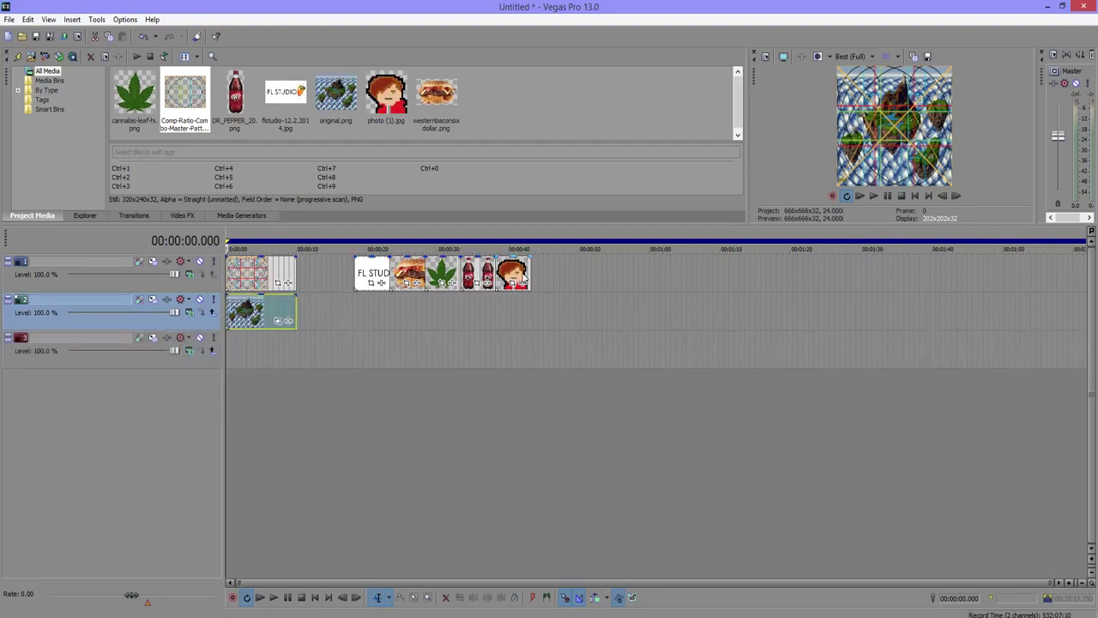
drag(521, 281, 241, 342)
click(240, 322)
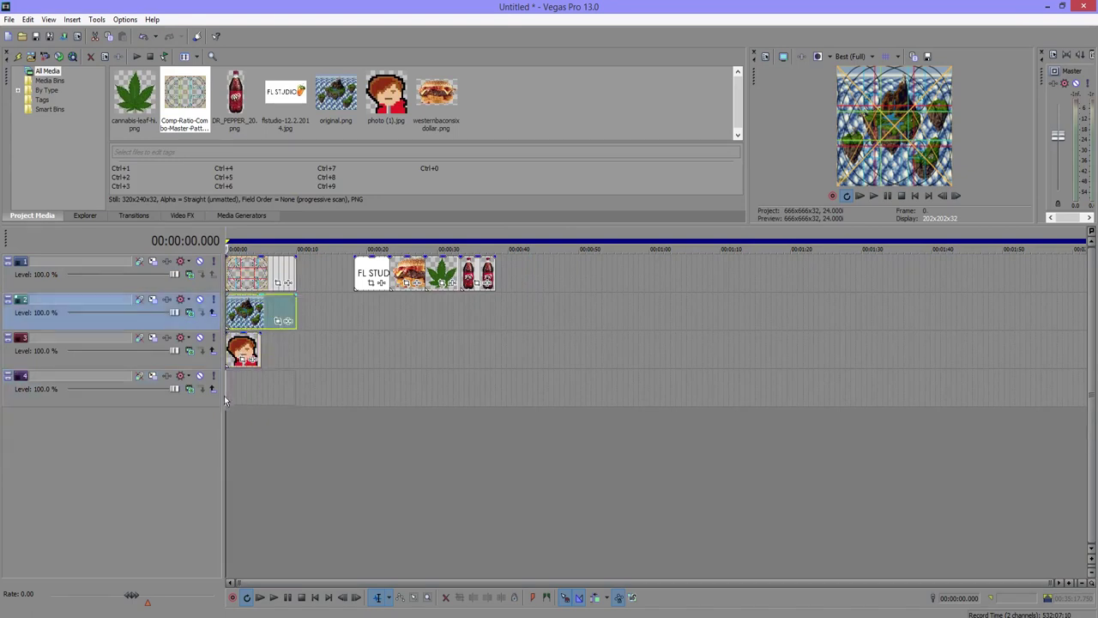
drag(225, 400, 227, 397)
click(254, 359)
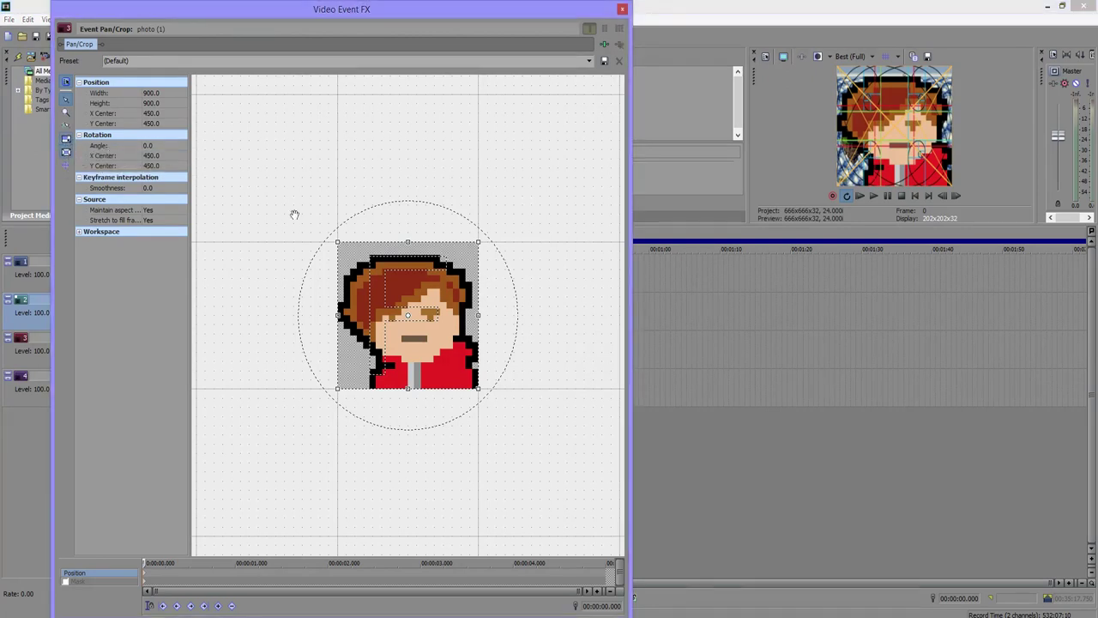
drag(480, 239, 642, 149)
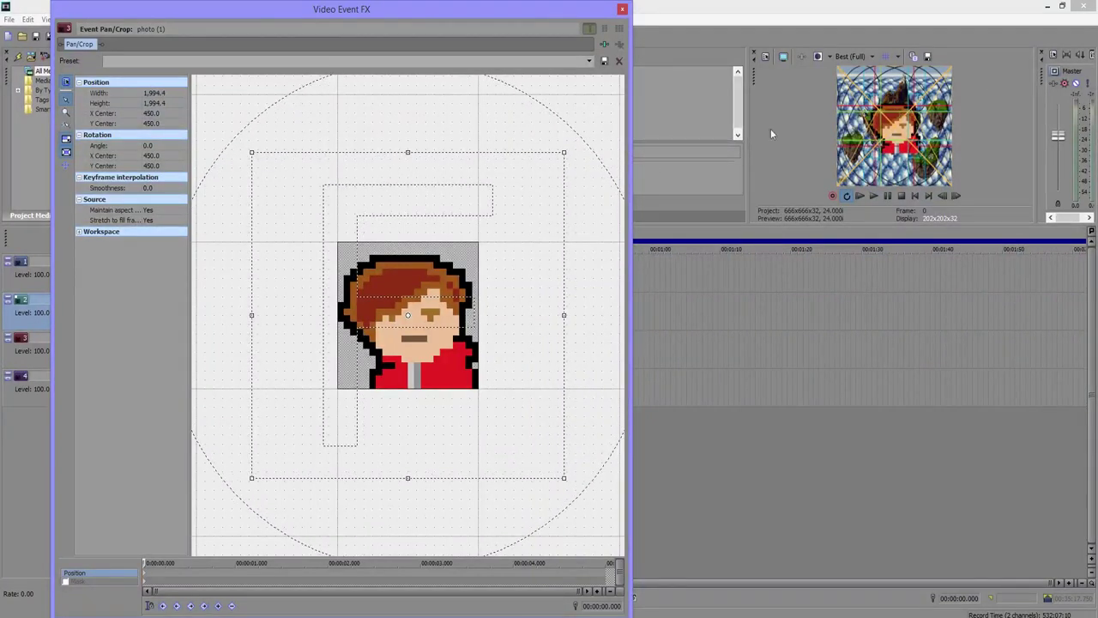
Move the FL Studio logo to time zero, apply 1:1 square framing, and shrink it below the avatar.
click(621, 10)
drag(374, 272, 237, 322)
click(242, 321)
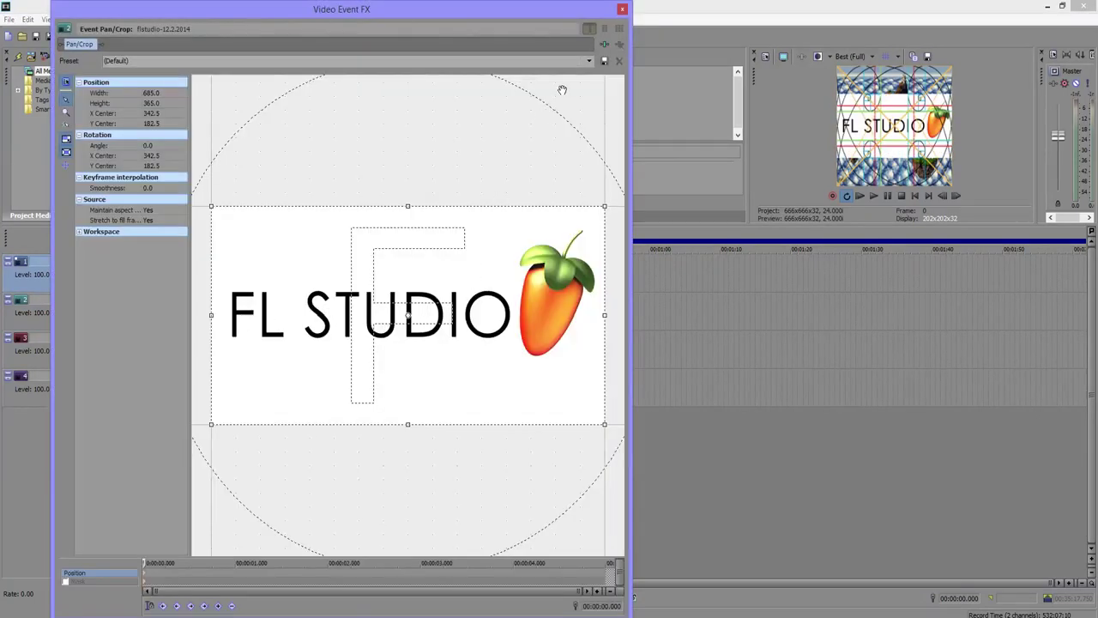
click(589, 62)
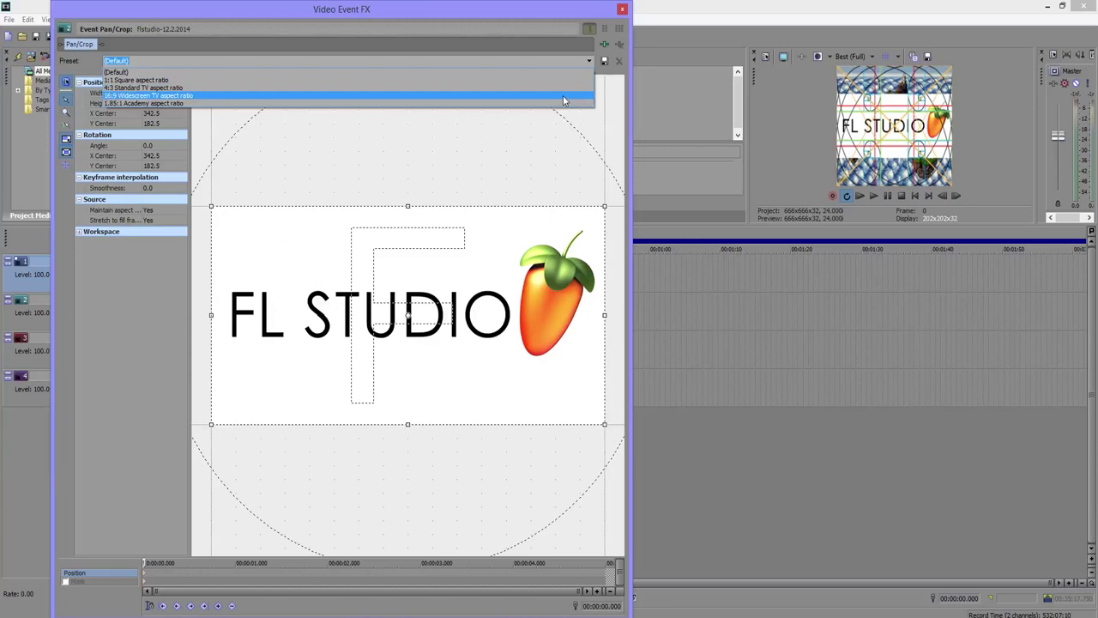
click(556, 80)
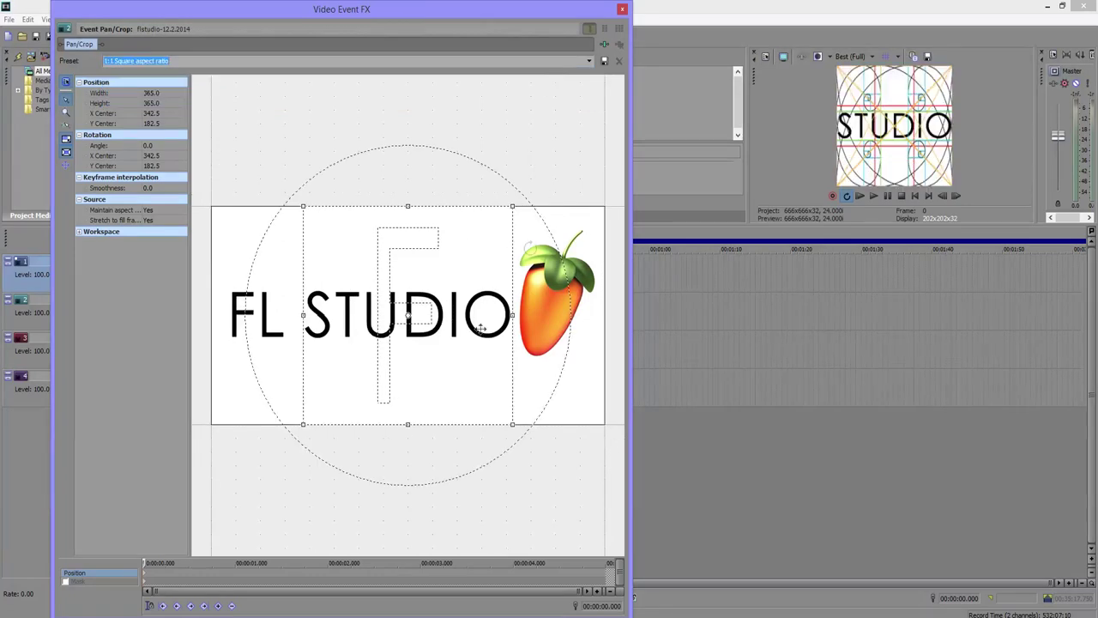
scroll(427, 277, down, 2)
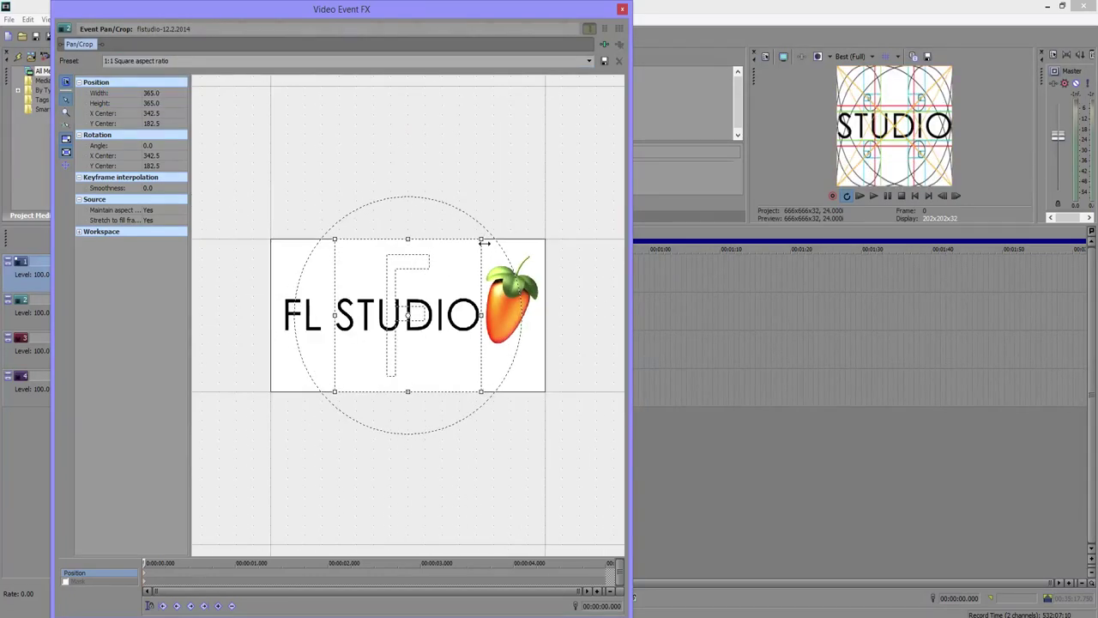
drag(481, 240, 678, 78)
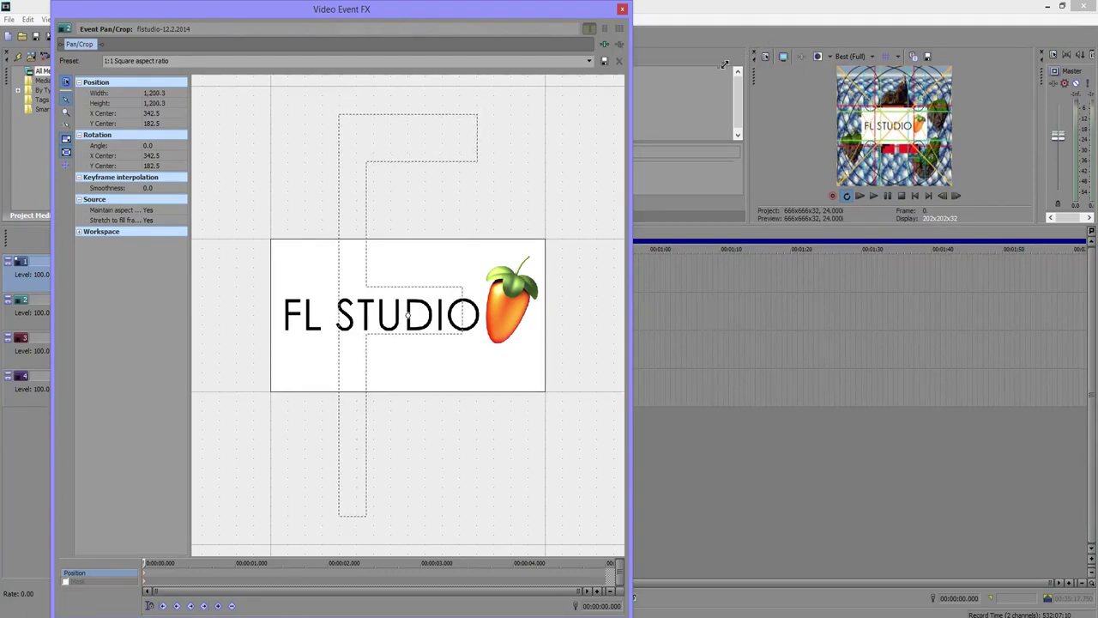
click(66, 167)
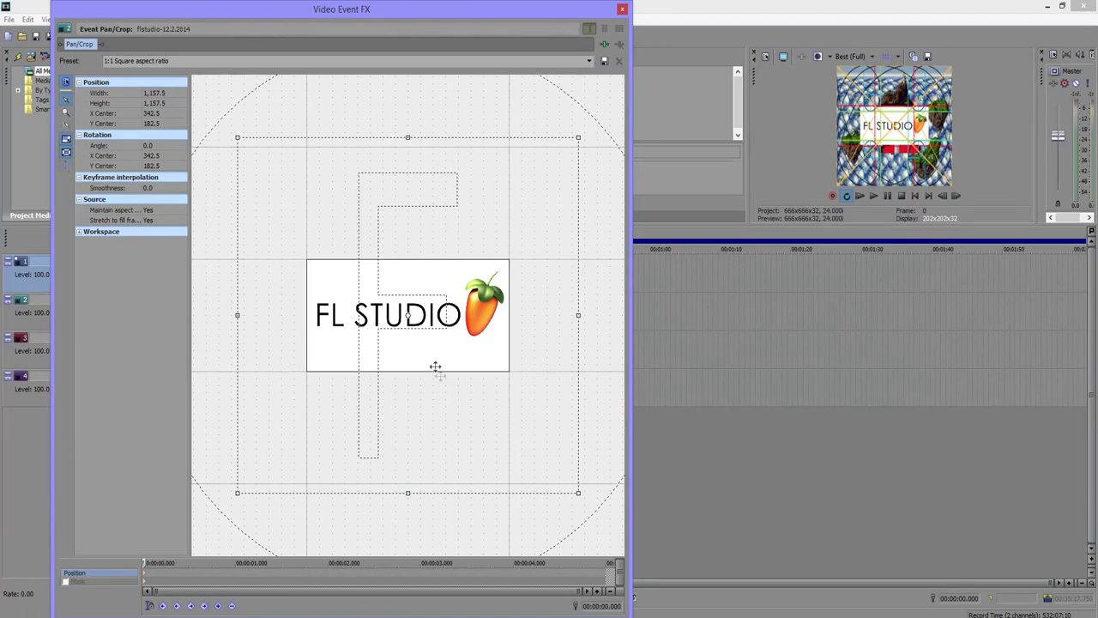
drag(441, 383, 456, 268)
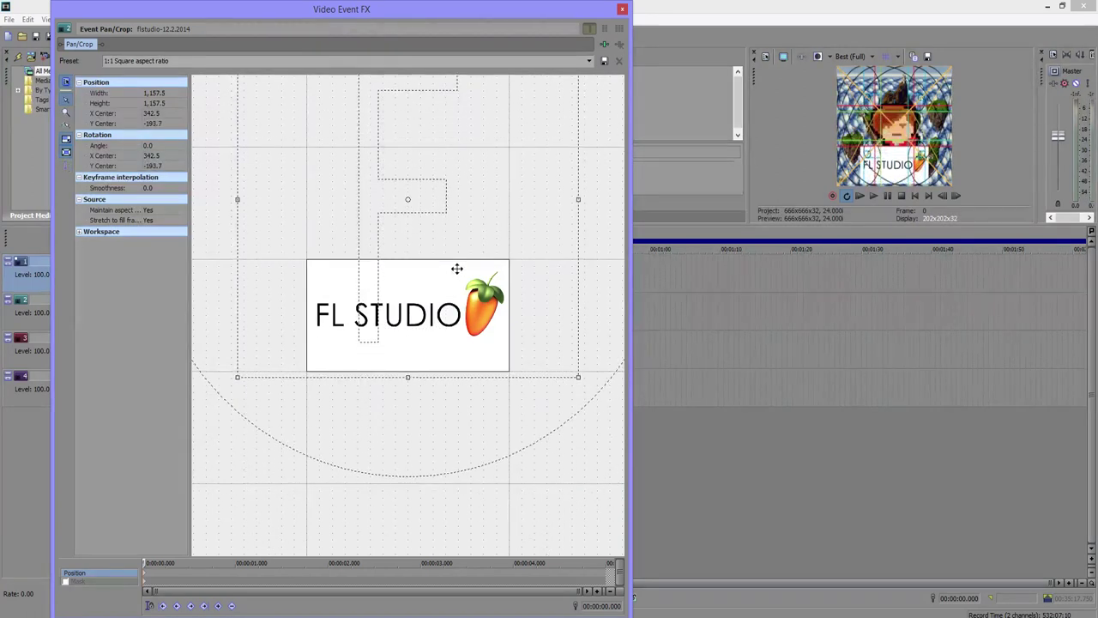
Add Sony Chroma Keyer to the logo with key colour 227, 1.0, 1.0.
click(605, 44)
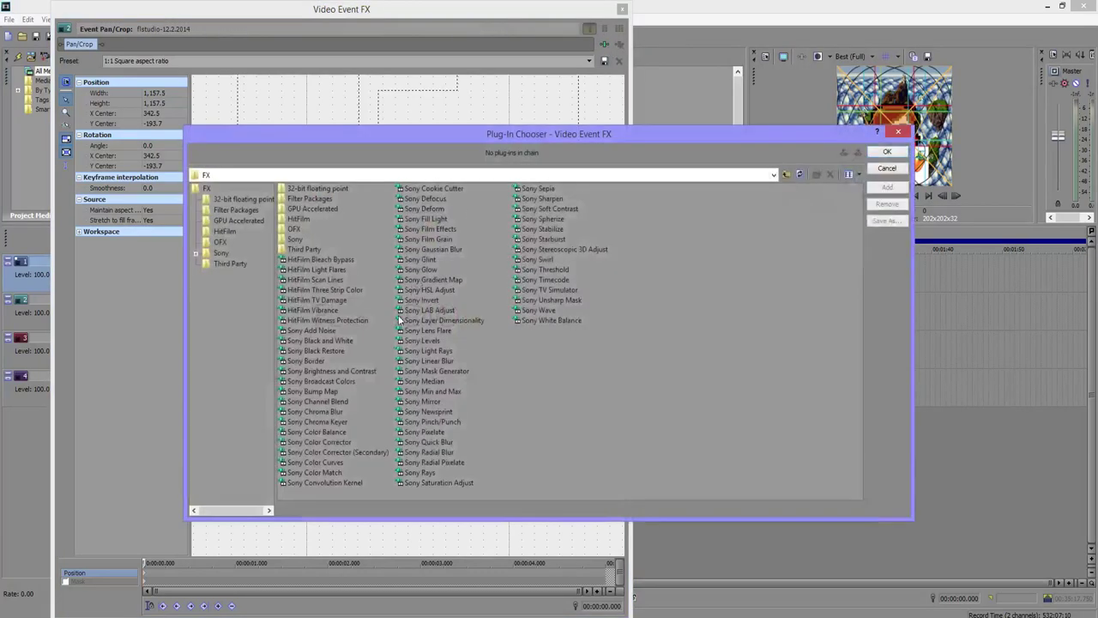
double_click(336, 422)
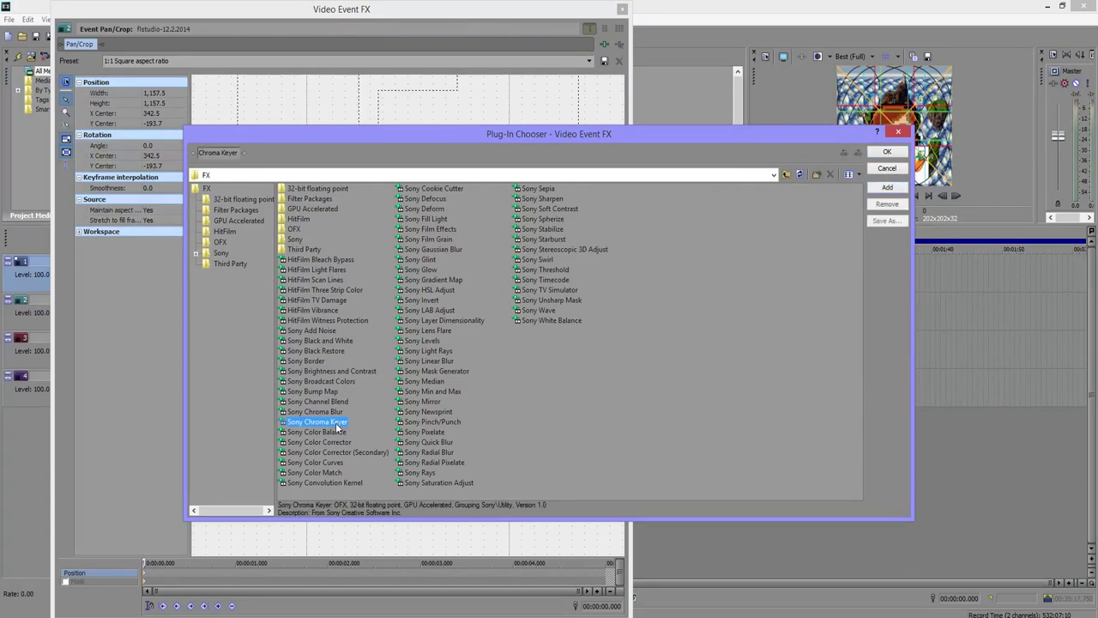
click(886, 153)
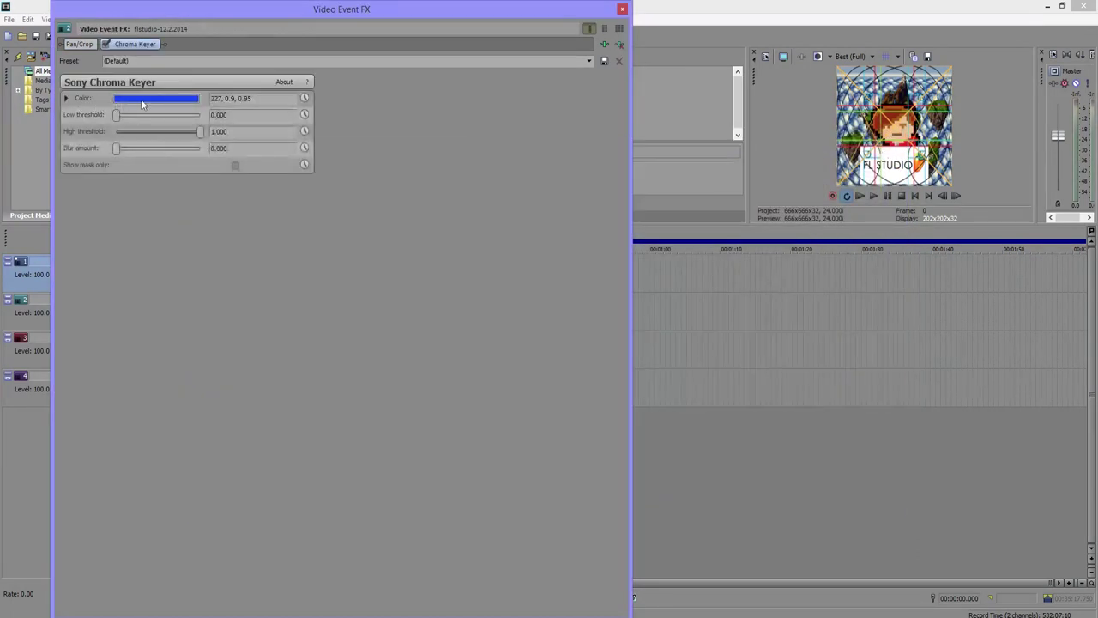
click(143, 101)
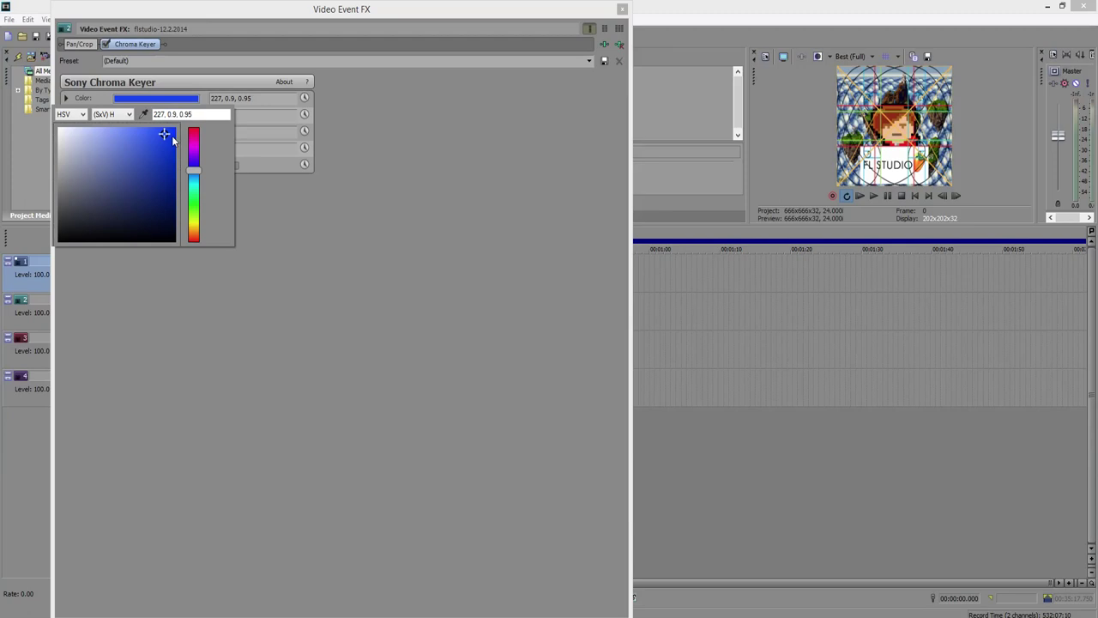
mouse_move(164, 136)
mouse_down()
mouse_move(215, 120)
mouse_move(2, 25)
mouse_up()
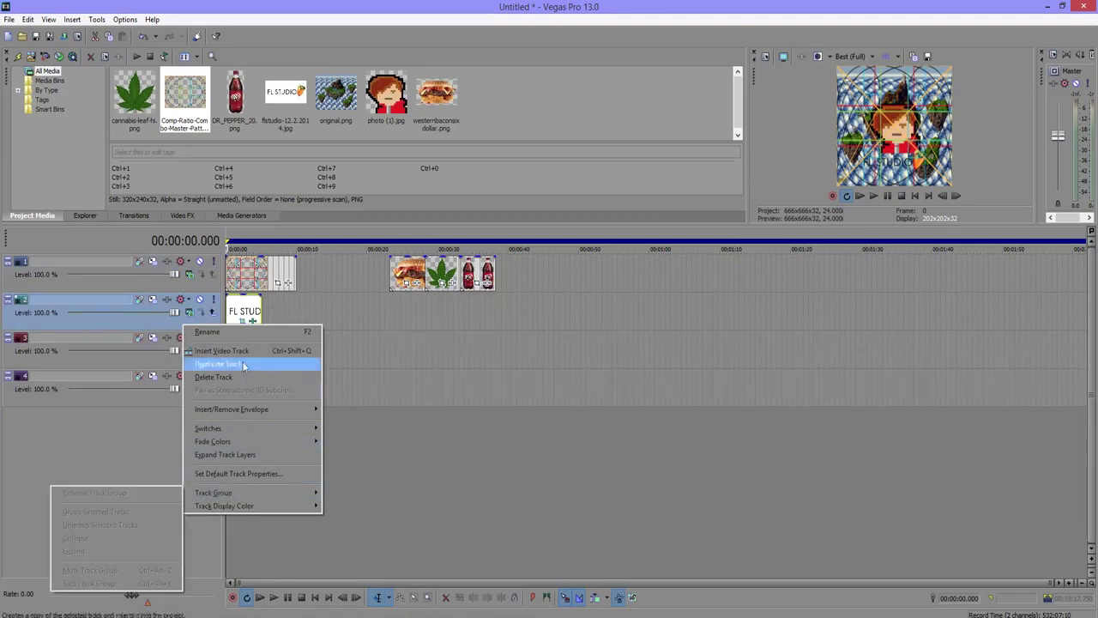
Put the burger at the start of a new video track below the FL Studio track.
click(221, 350)
drag(403, 272, 257, 315)
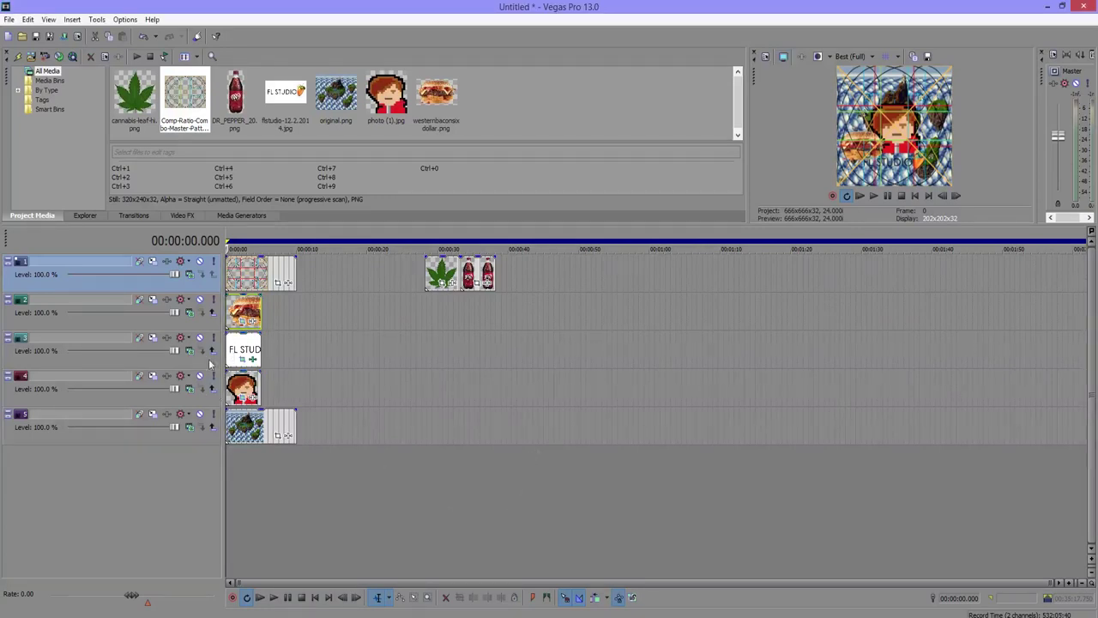
drag(174, 364, 177, 310)
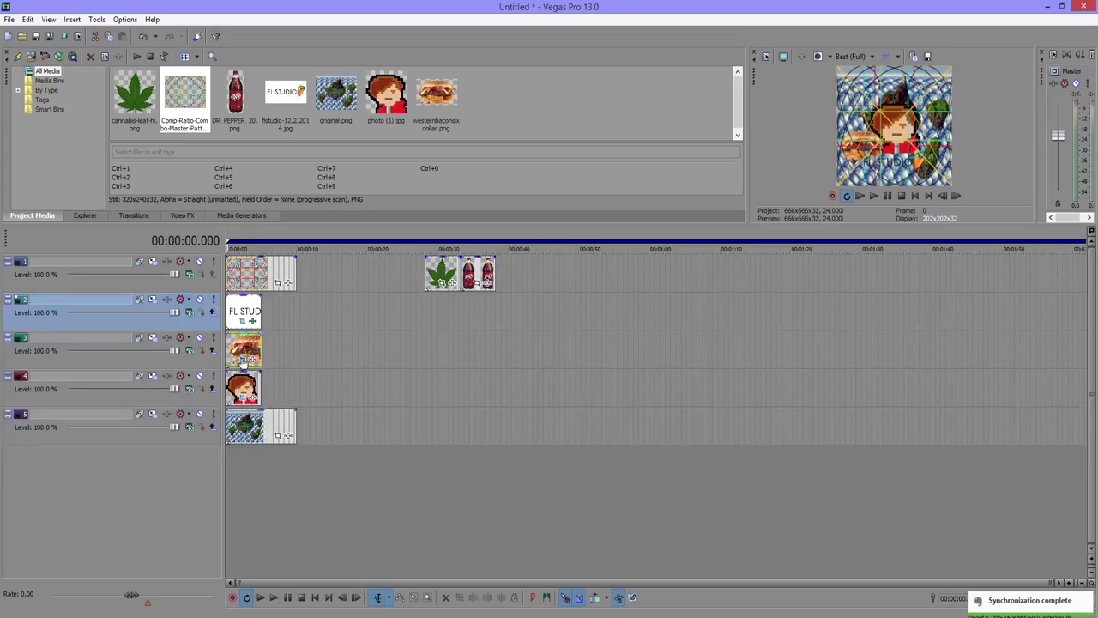
Add Sony Mirror to the burger using the Reflect Left preset.
click(243, 359)
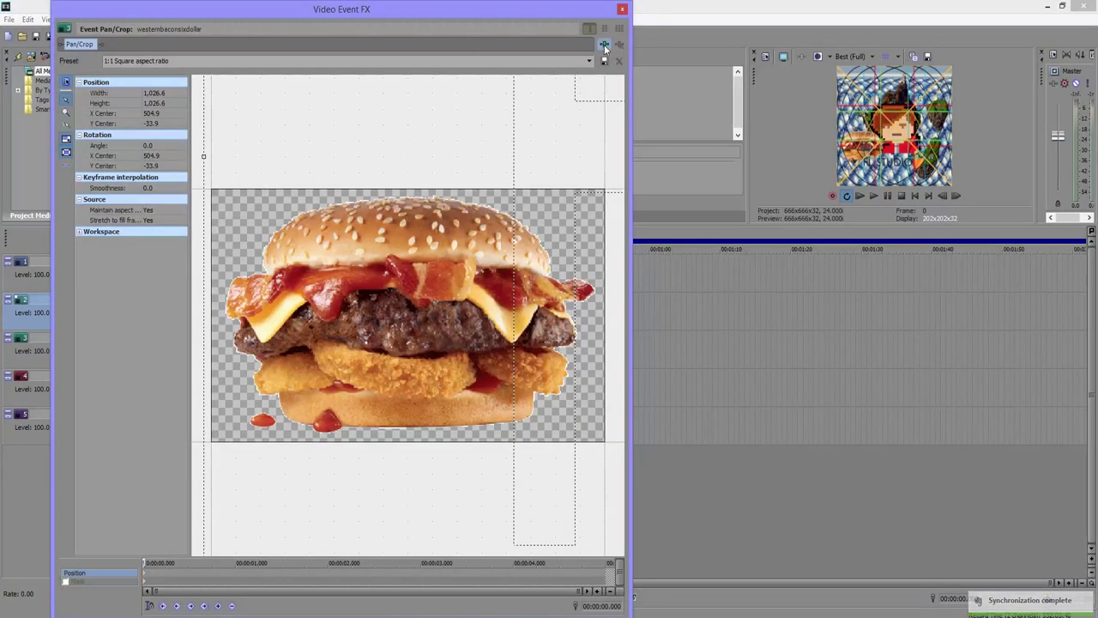
click(605, 46)
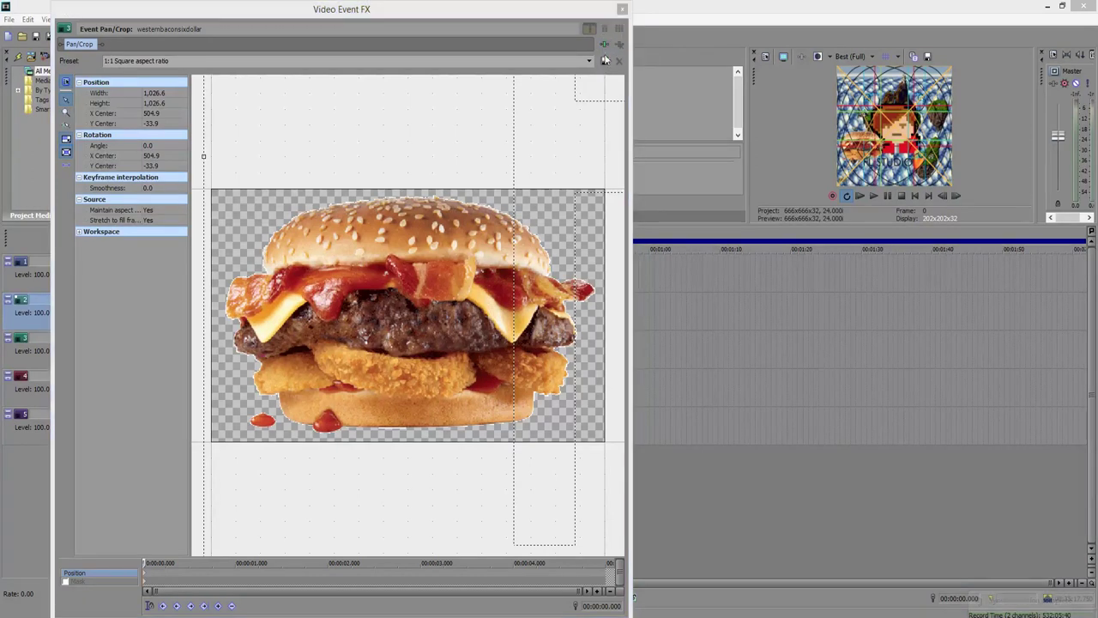
double_click(423, 401)
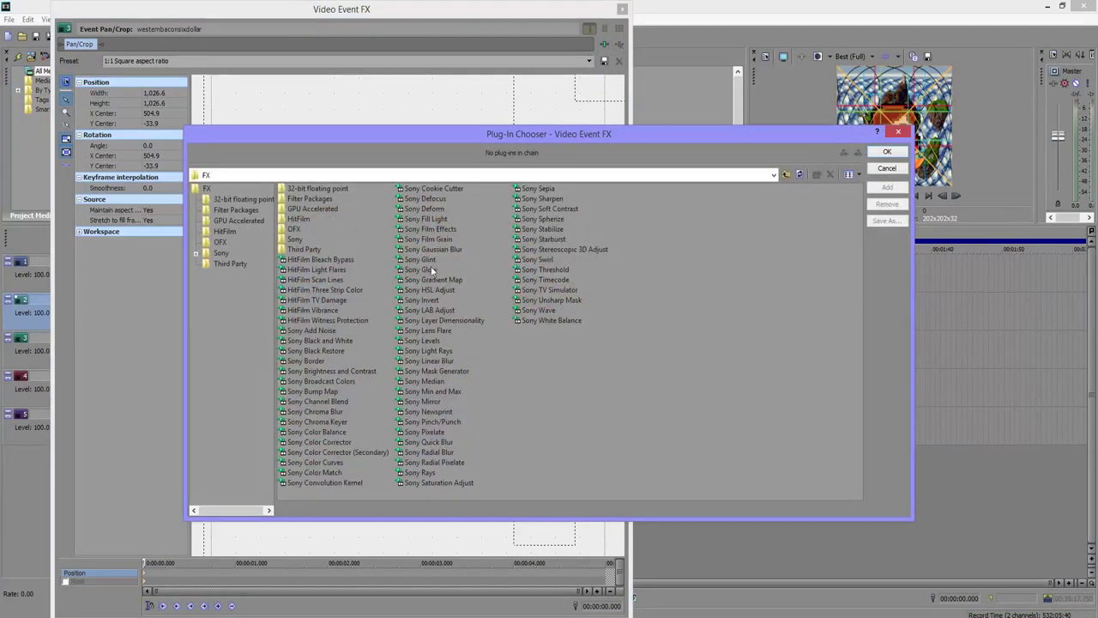
key(Return)
click(588, 62)
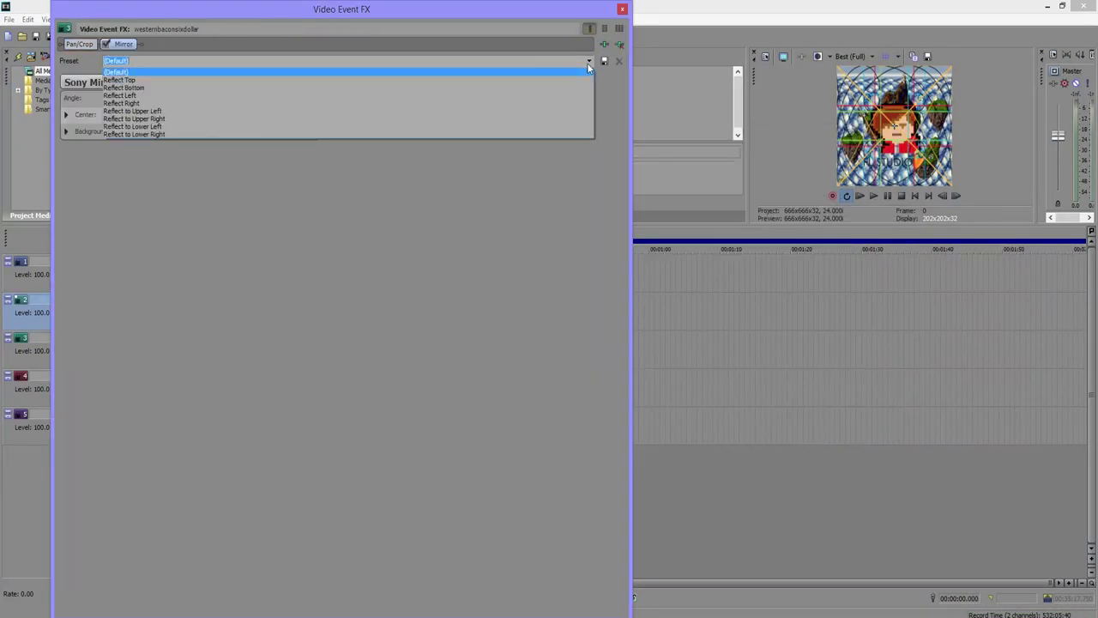
click(540, 95)
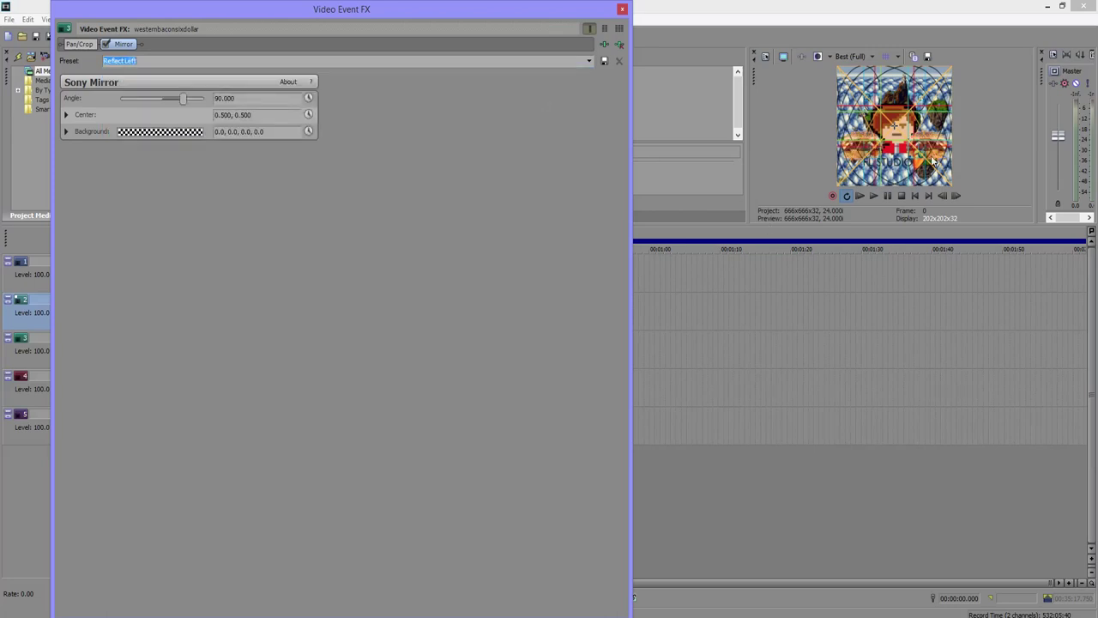
click(622, 9)
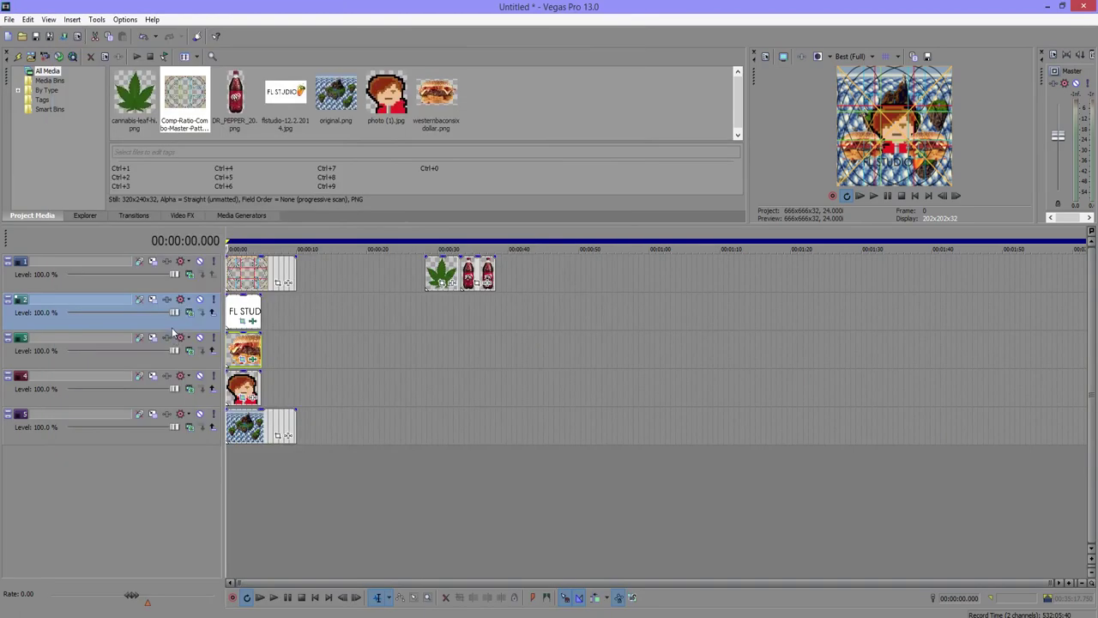
Move the cannabis leaf onto a new track 2 at time zero and crop it to a 1:1 square.
right_click(173, 326)
click(214, 354)
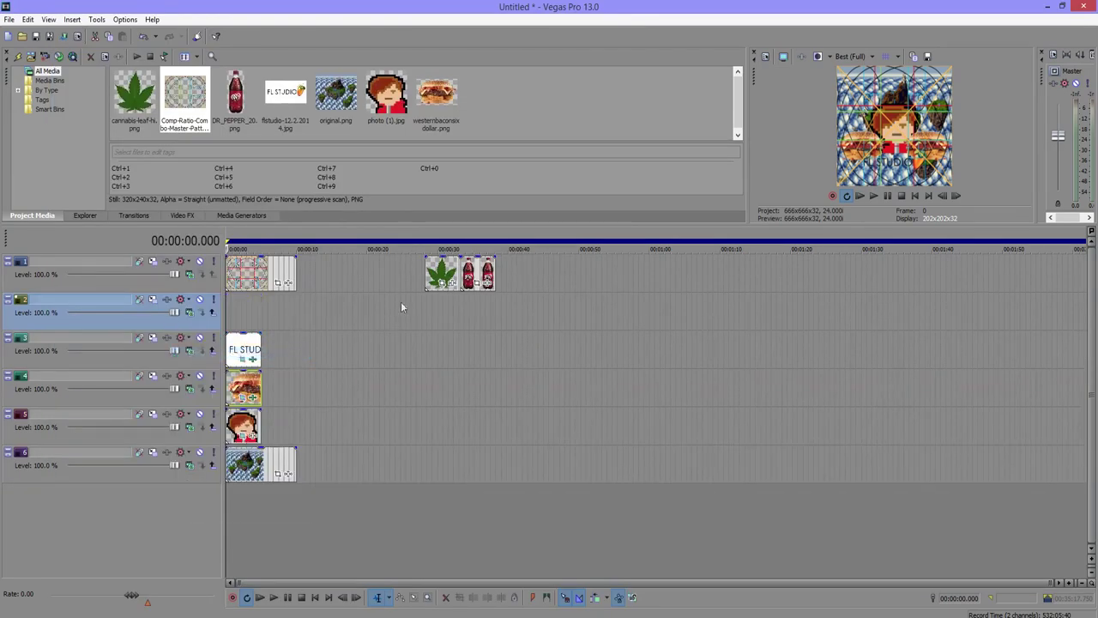
click(441, 273)
drag(243, 316, 238, 322)
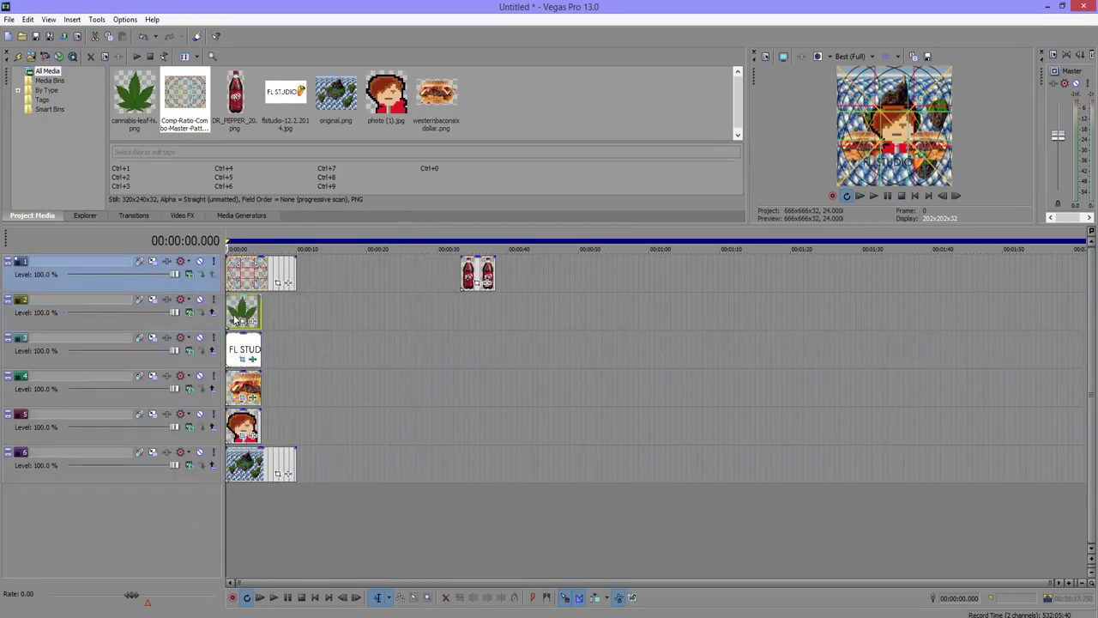
click(241, 323)
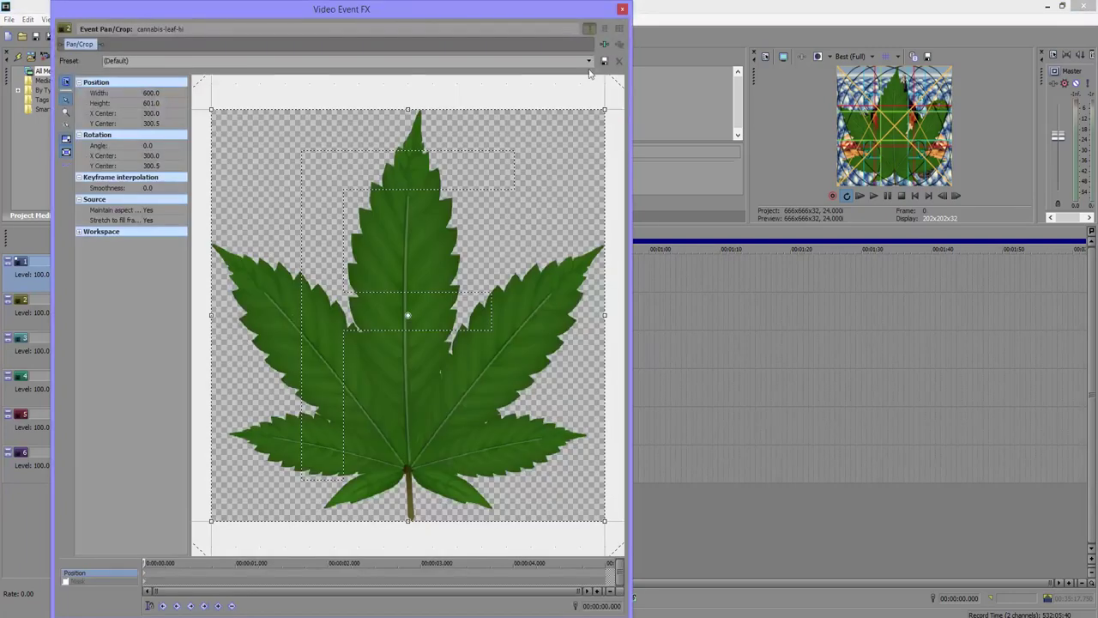
click(589, 60)
click(567, 79)
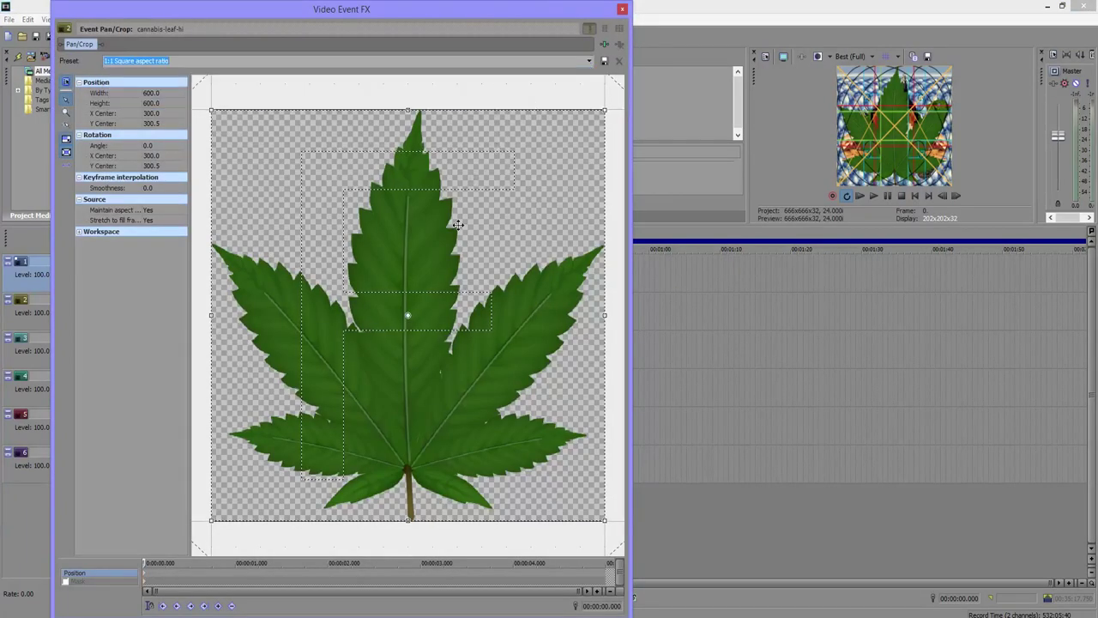
scroll(459, 225, down, 5)
click(589, 61)
click(591, 68)
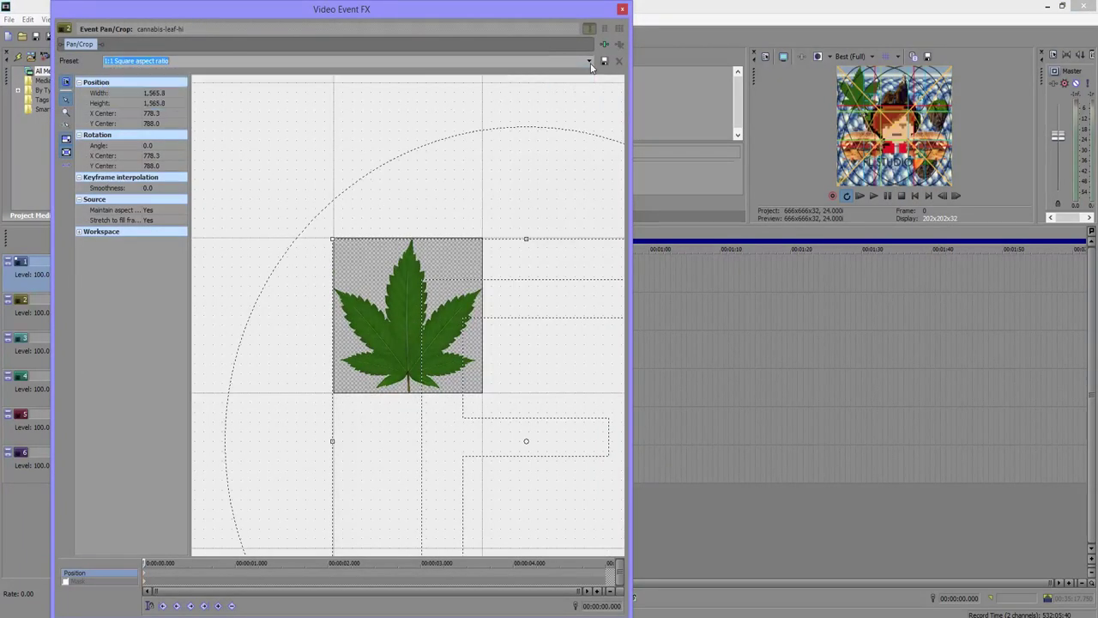
Add Sony Mirror to the leaf with the Reflect Left preset.
click(605, 44)
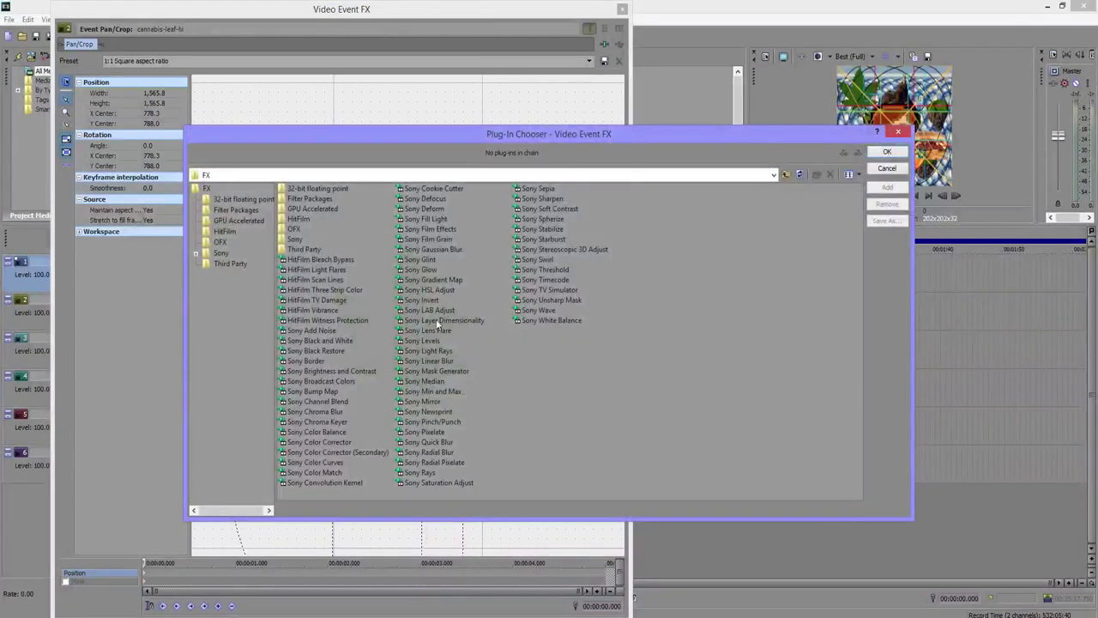
double_click(425, 400)
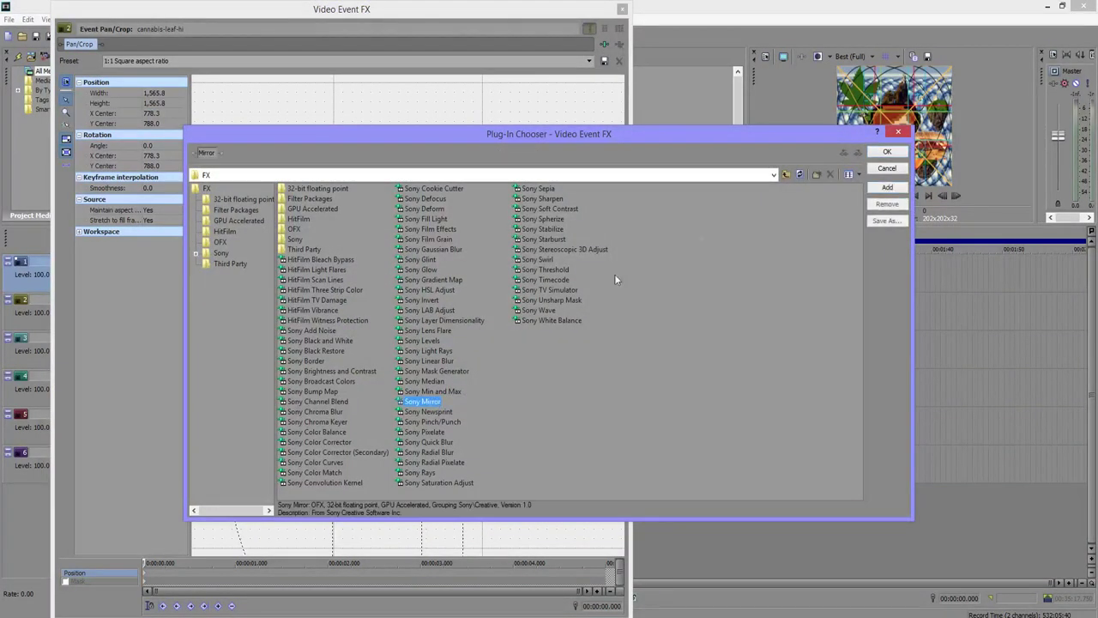
click(886, 150)
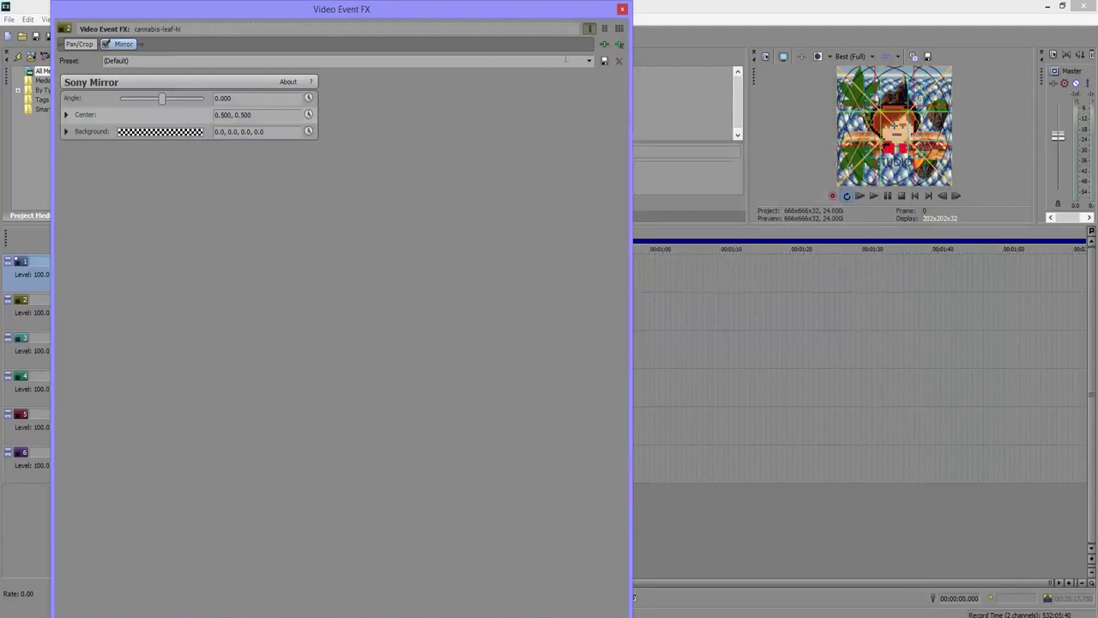
click(589, 62)
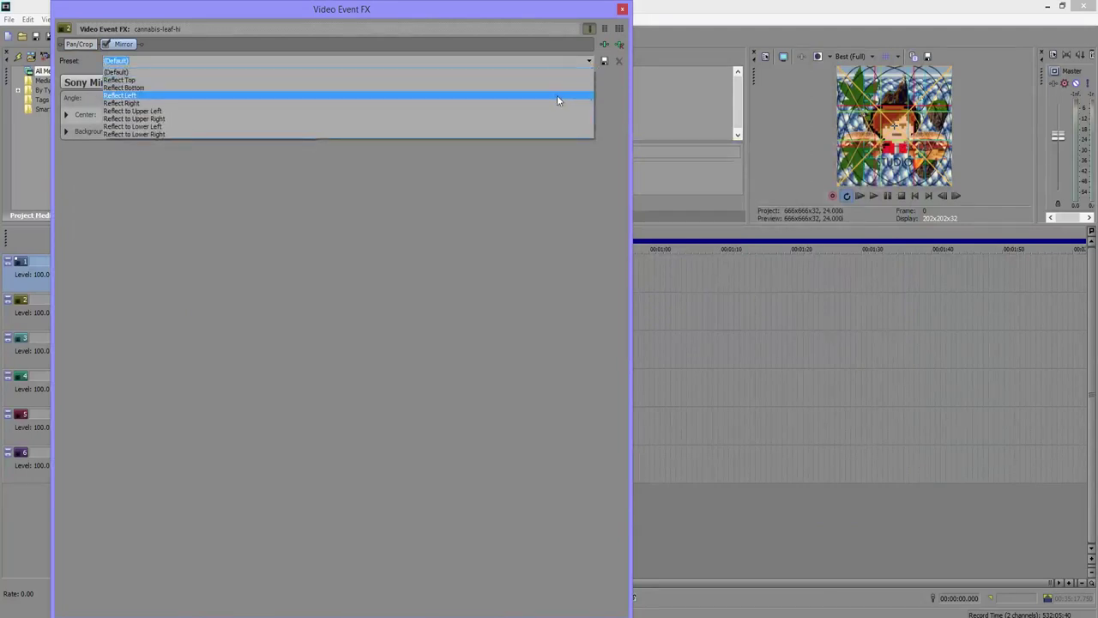
click(557, 100)
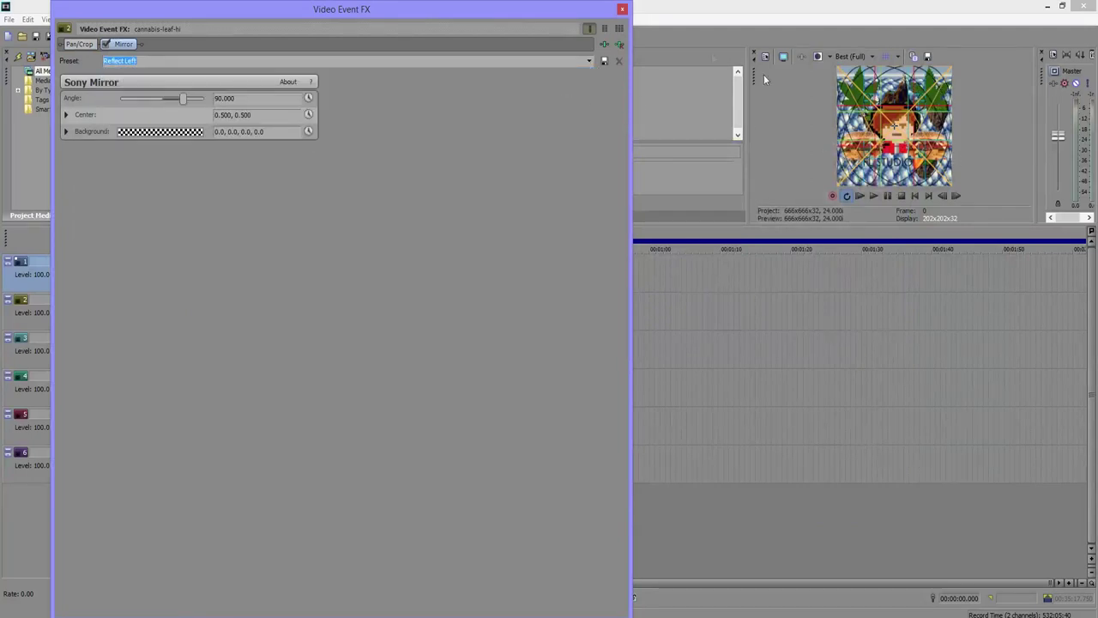
click(622, 9)
Insert a new video track below track 2 and move the Dr Pepper clip to its start.
click(154, 324)
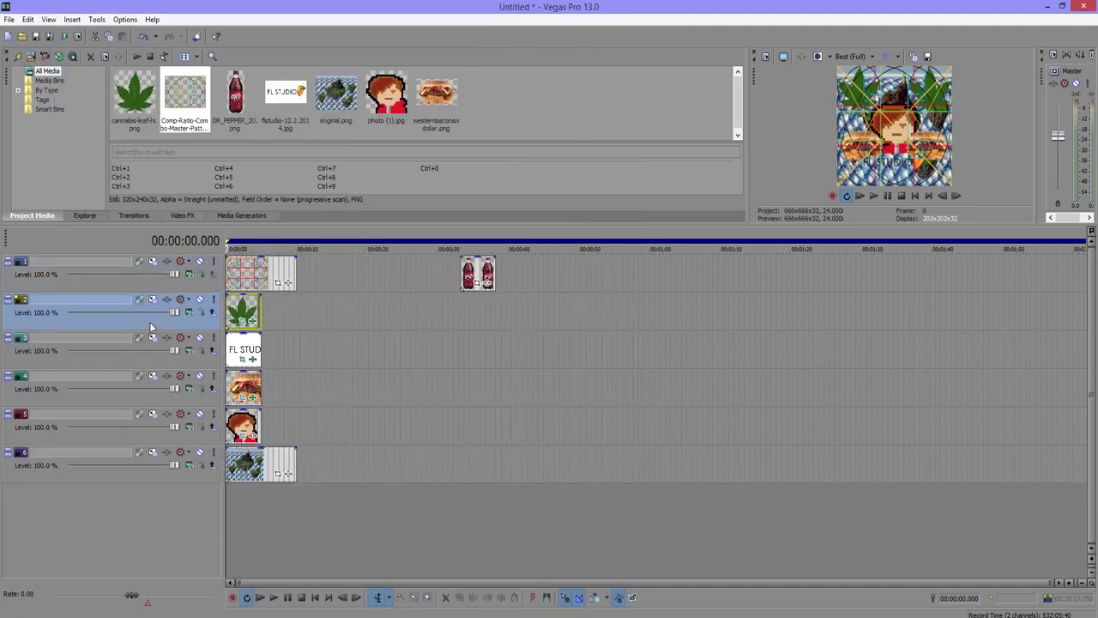
right_click(154, 323)
click(214, 350)
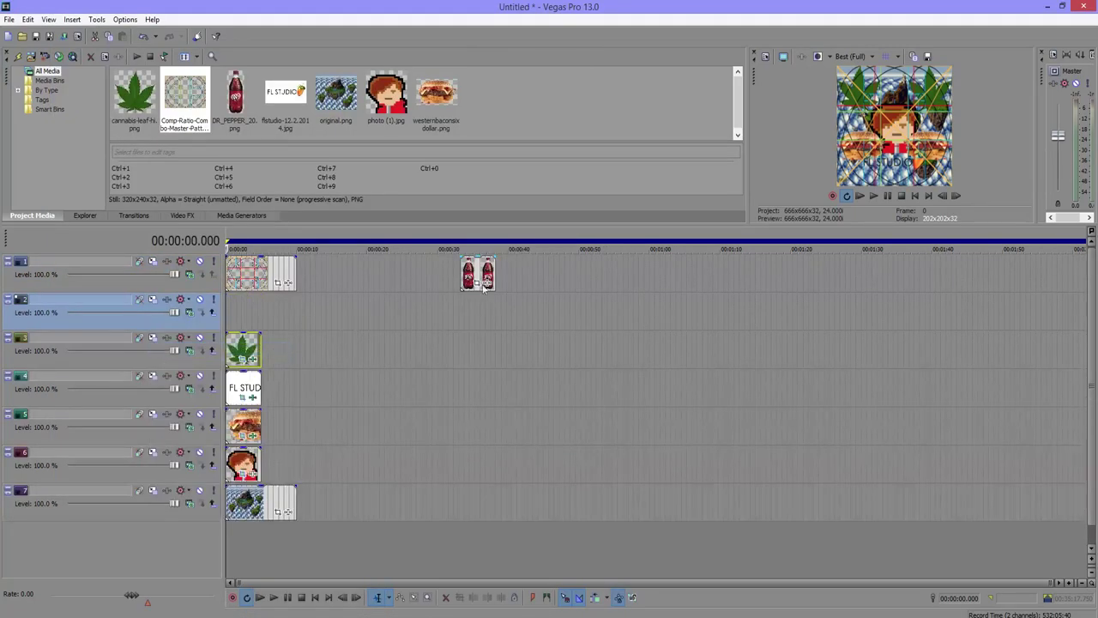
drag(477, 275, 245, 314)
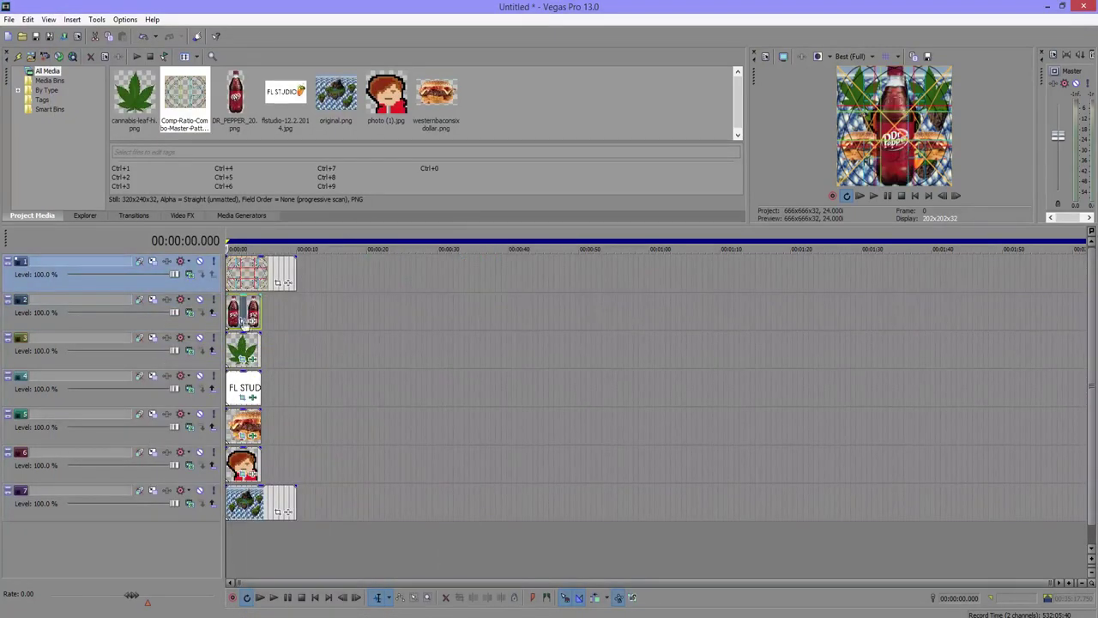
Crop the Dr Pepper bottle to a 1:1 square and shrink it within the frame.
click(243, 319)
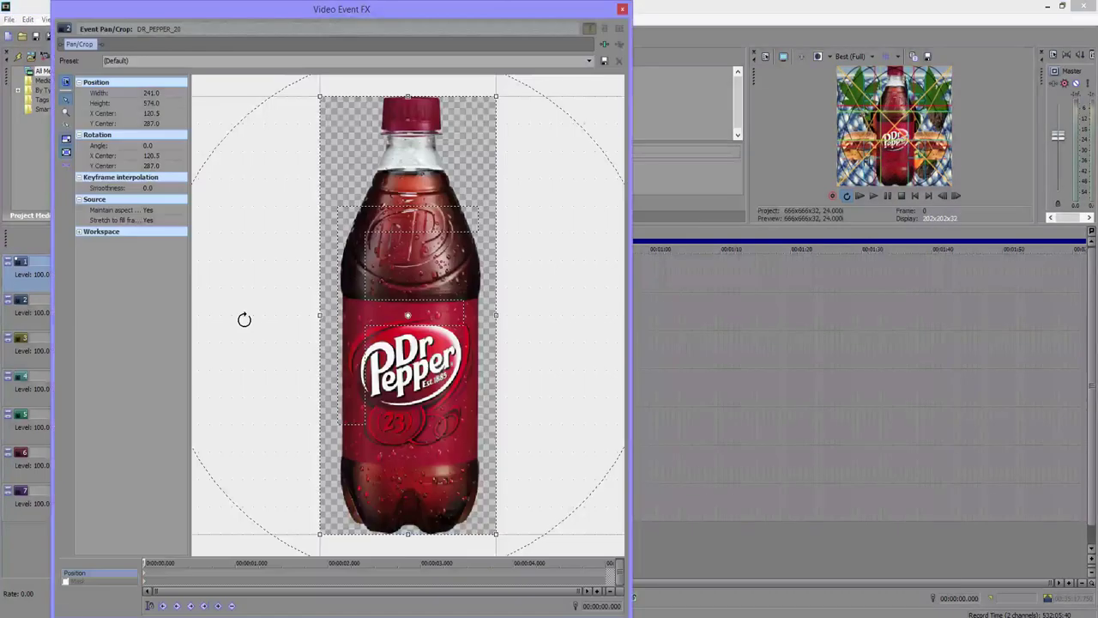
click(589, 60)
click(578, 77)
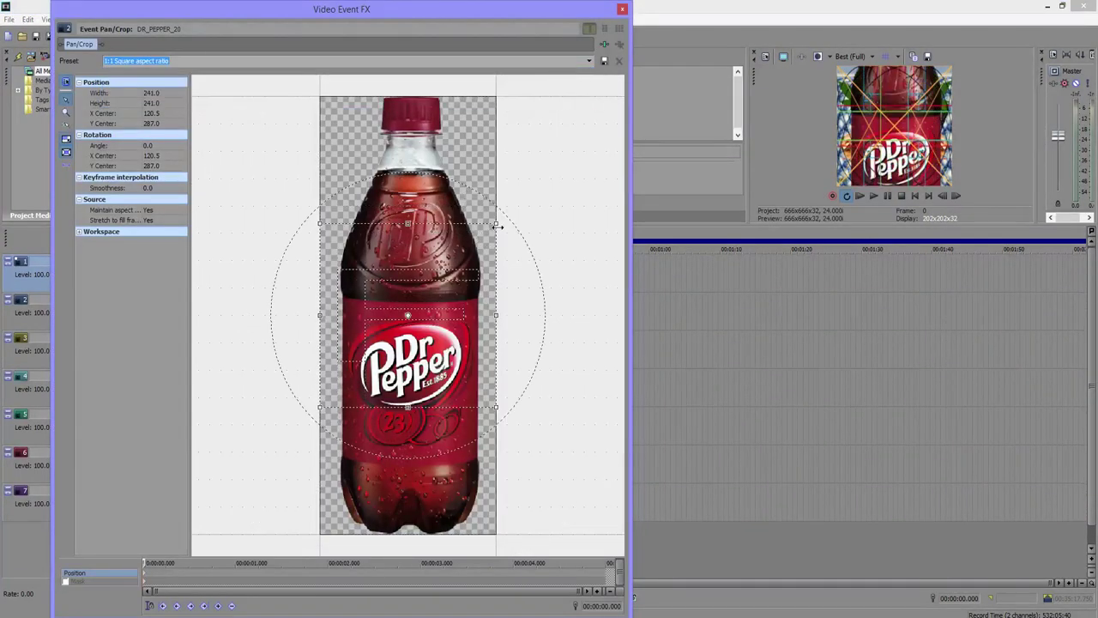
drag(497, 224, 1032, 3)
click(622, 8)
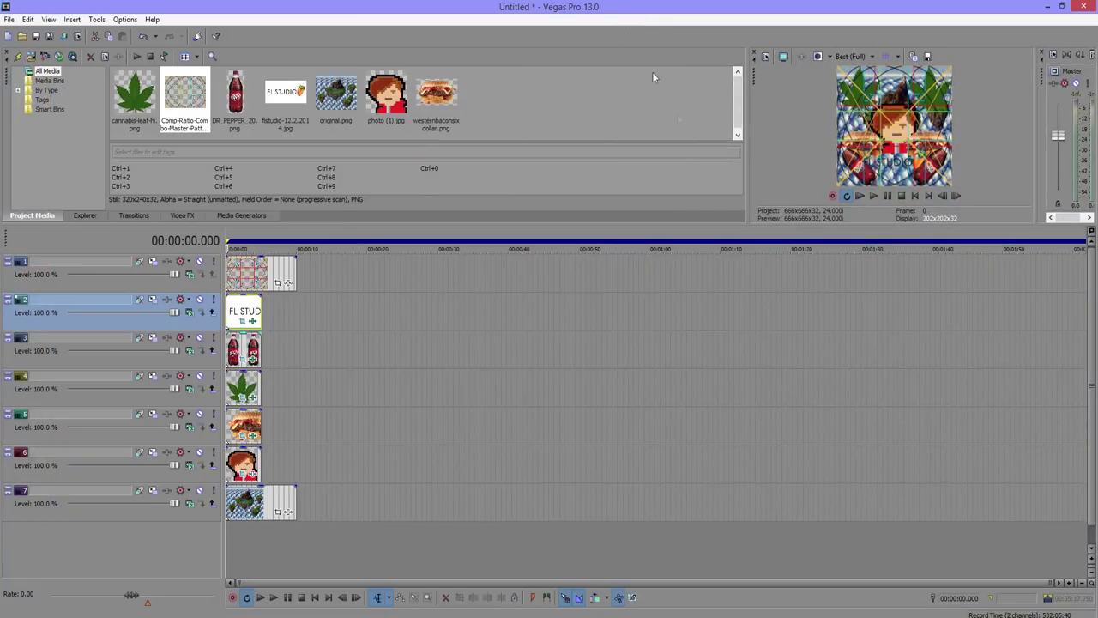
Mute track 1 so the golden-ratio grid no longer appears in the preview.
click(201, 262)
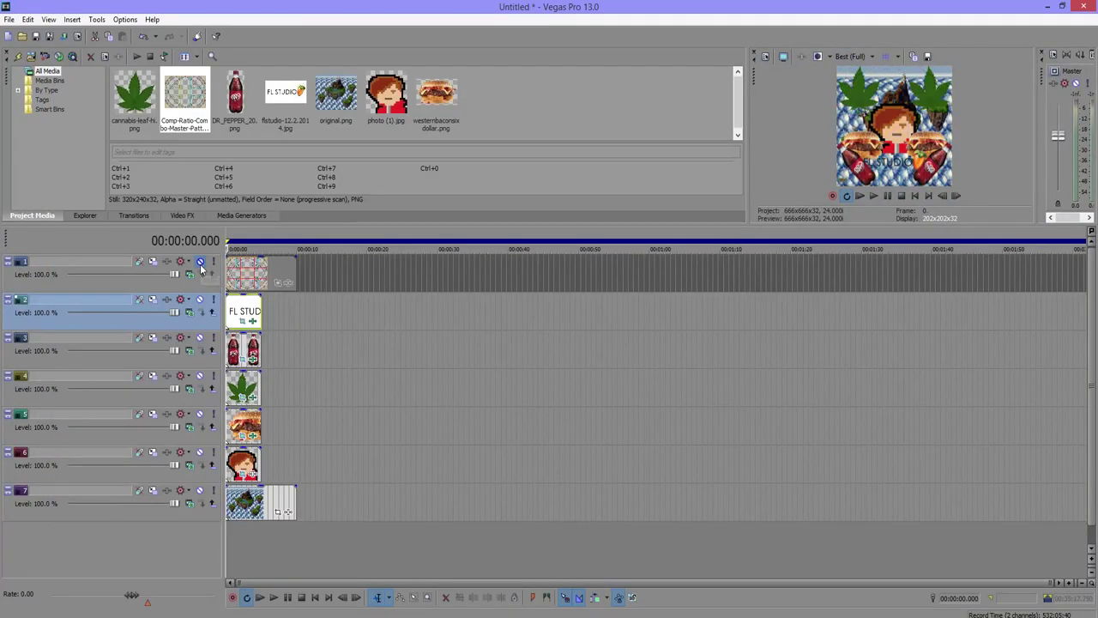